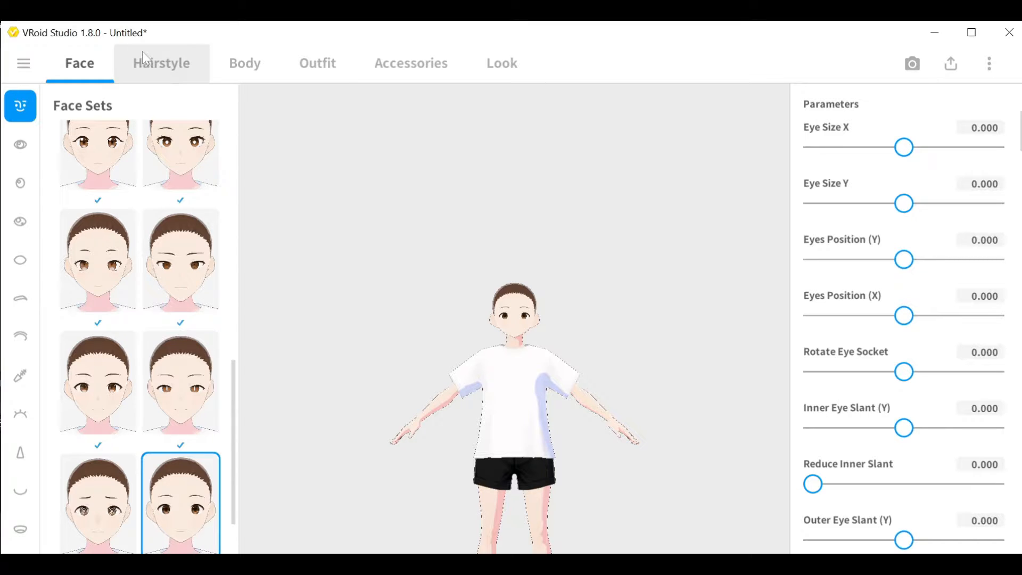
Step: Set the body's Fem Height to 1.000 and Body Size to about 0.370
left_click(232, 69)
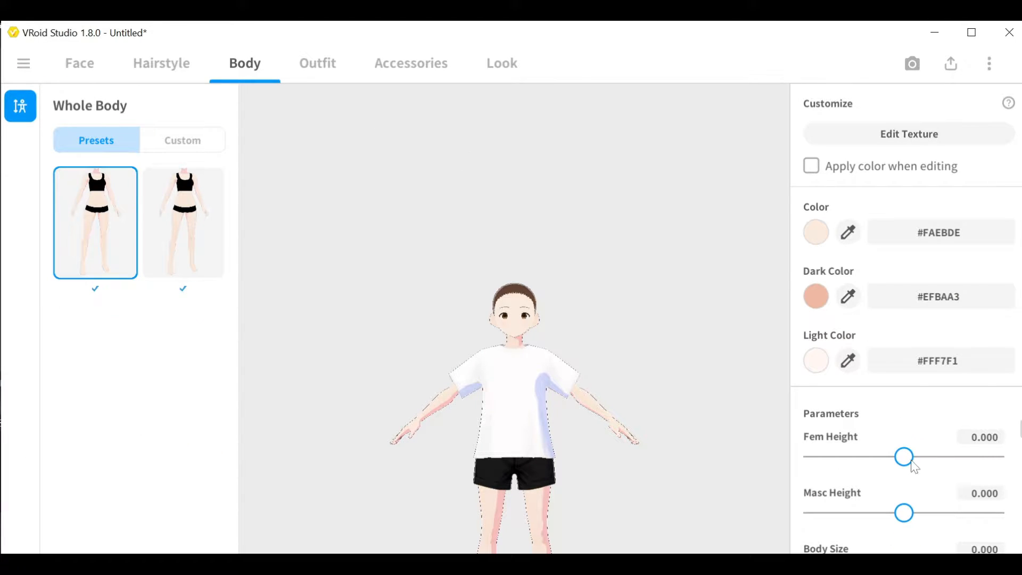
left_click_drag(913, 463, 1009, 446)
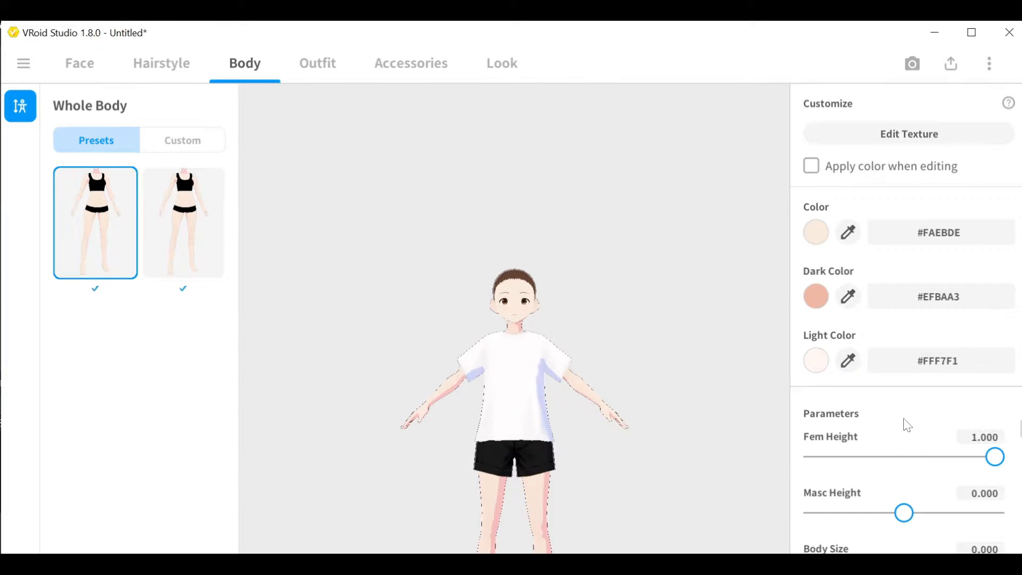
scroll(931, 458, "down", 3)
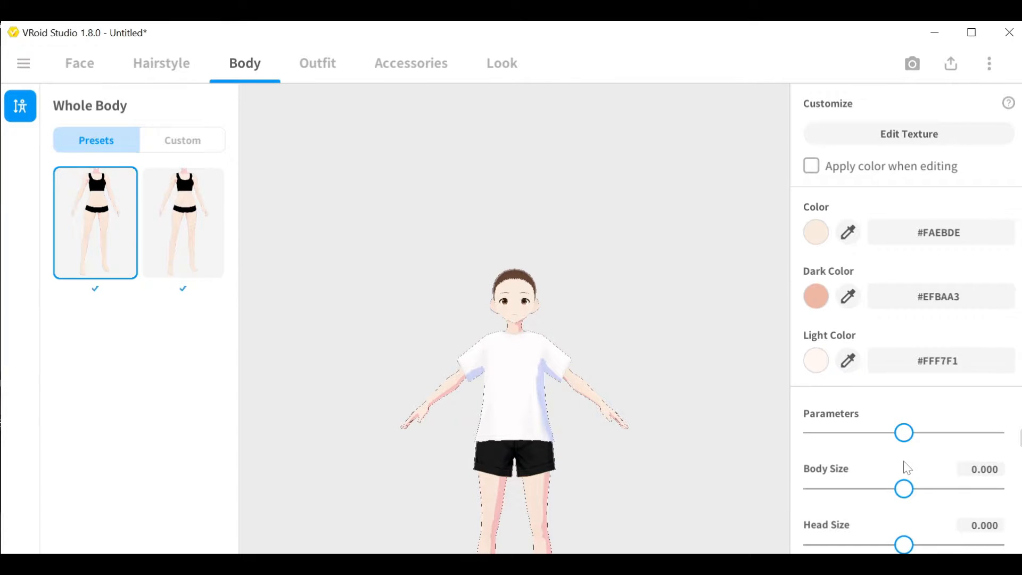
left_click_drag(908, 493, 942, 486)
Step: Soften the collarbone by setting the body's Soften Collarbone parameter to about 49.9
scroll(942, 484, "down", 4)
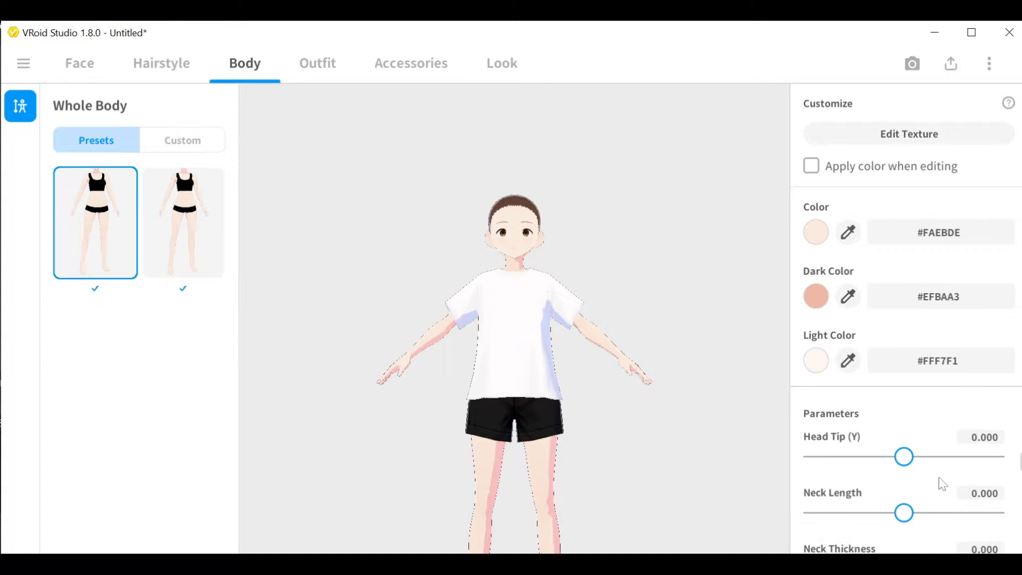
scroll(943, 484, "down", 2)
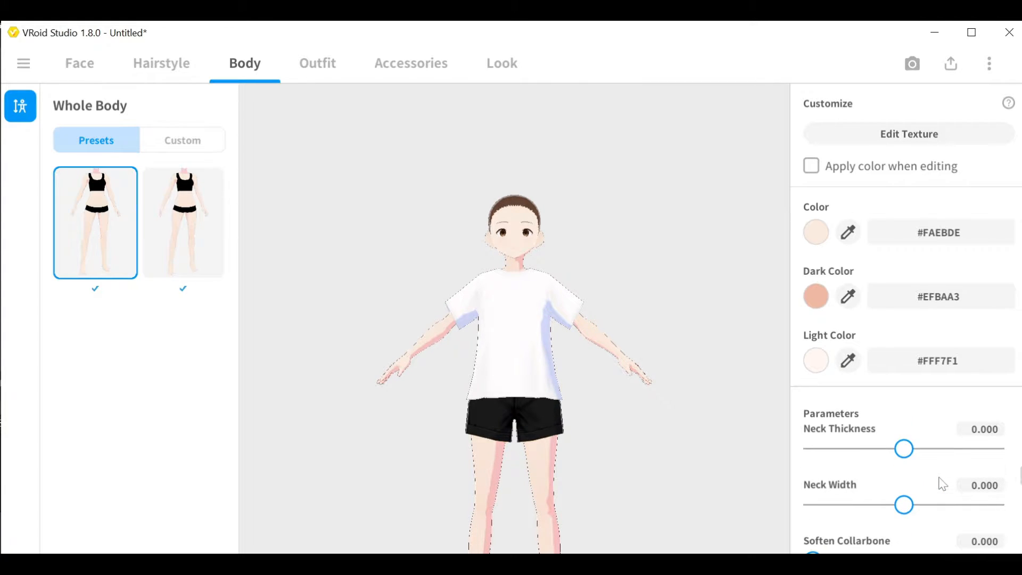
scroll(943, 484, "down", 1)
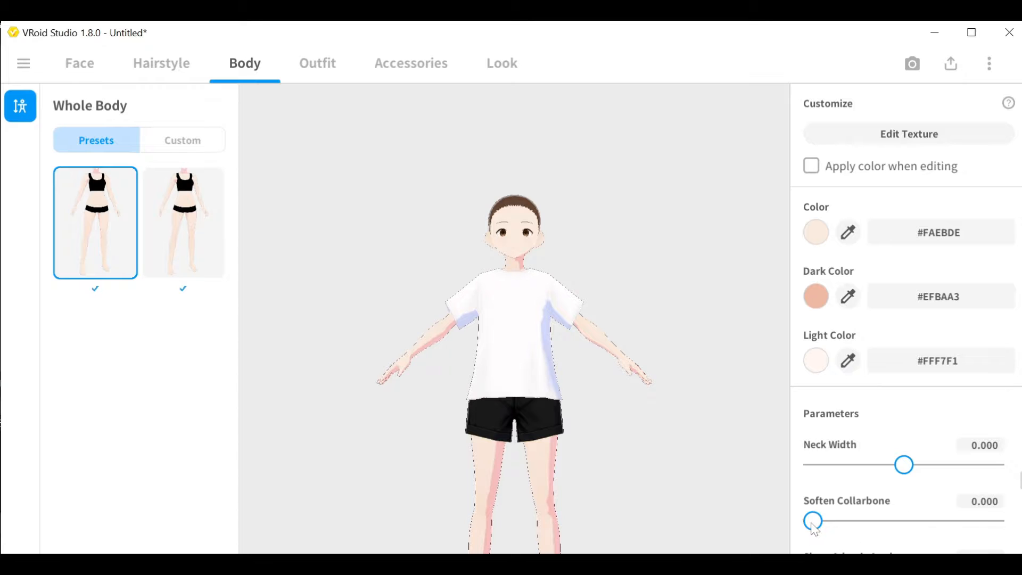
left_click_drag(814, 530, 905, 530)
scroll(907, 508, "down", 1)
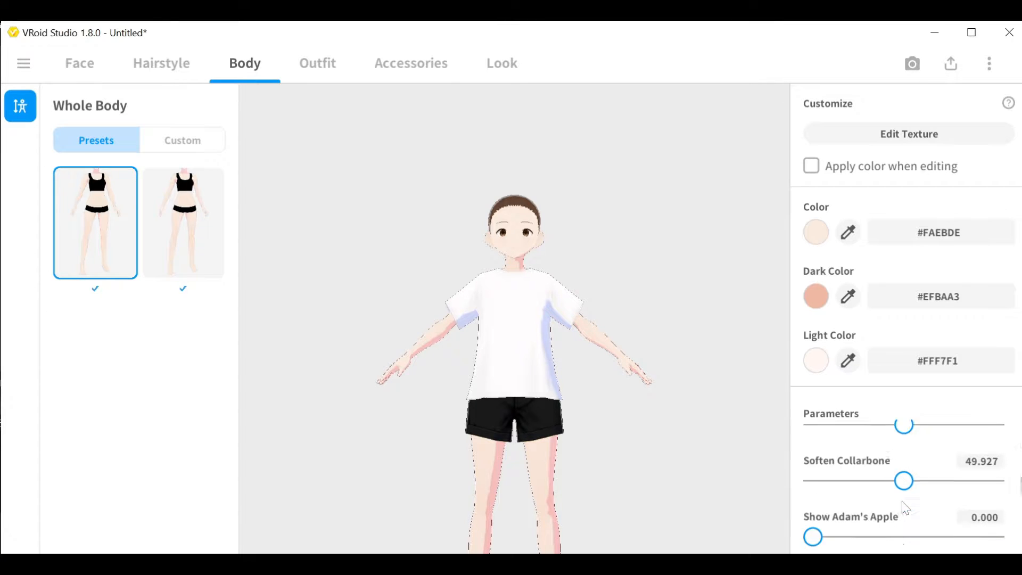
Step: Set the body's Chest Size to about 0.599 and Chest Split to about 0.188
scroll(907, 508, "down", 3)
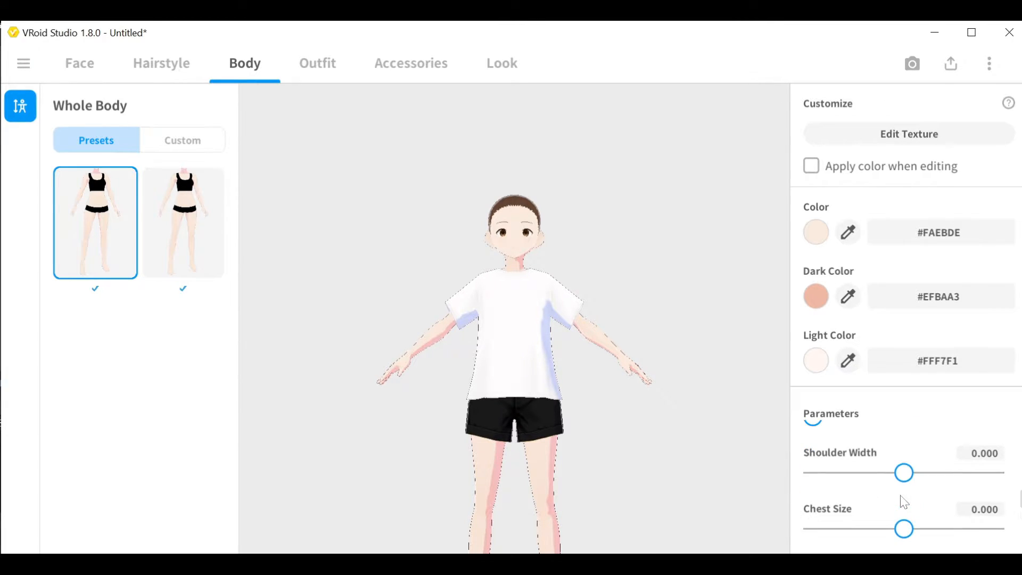
left_click_drag(909, 535, 965, 532)
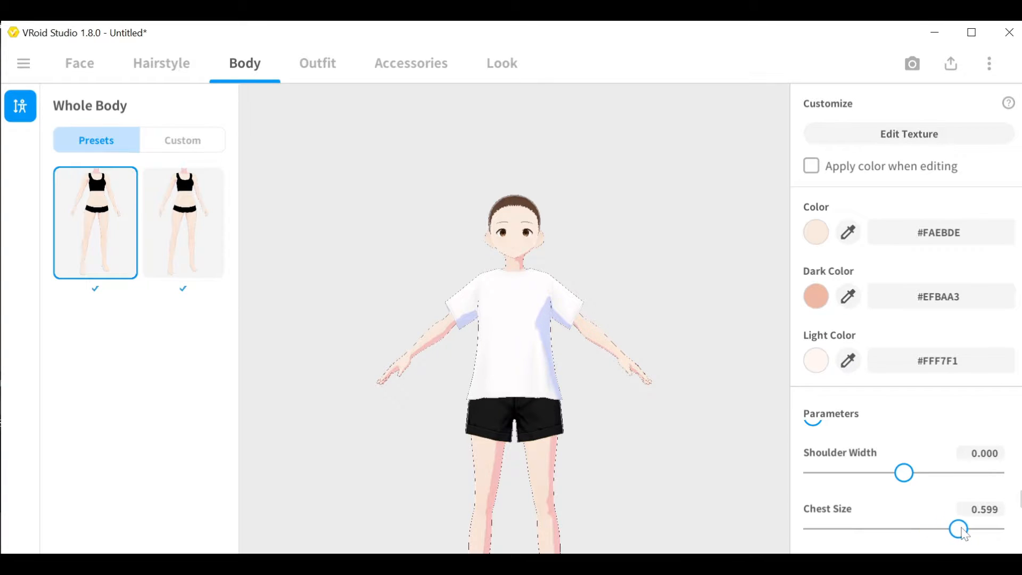
scroll(924, 494, "down", 4)
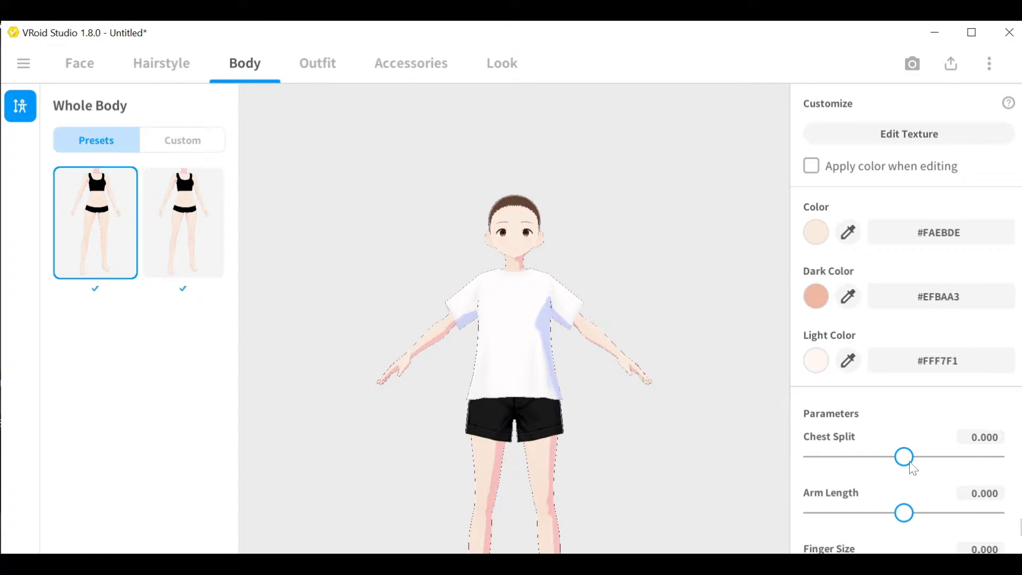
left_click_drag(911, 464, 927, 465)
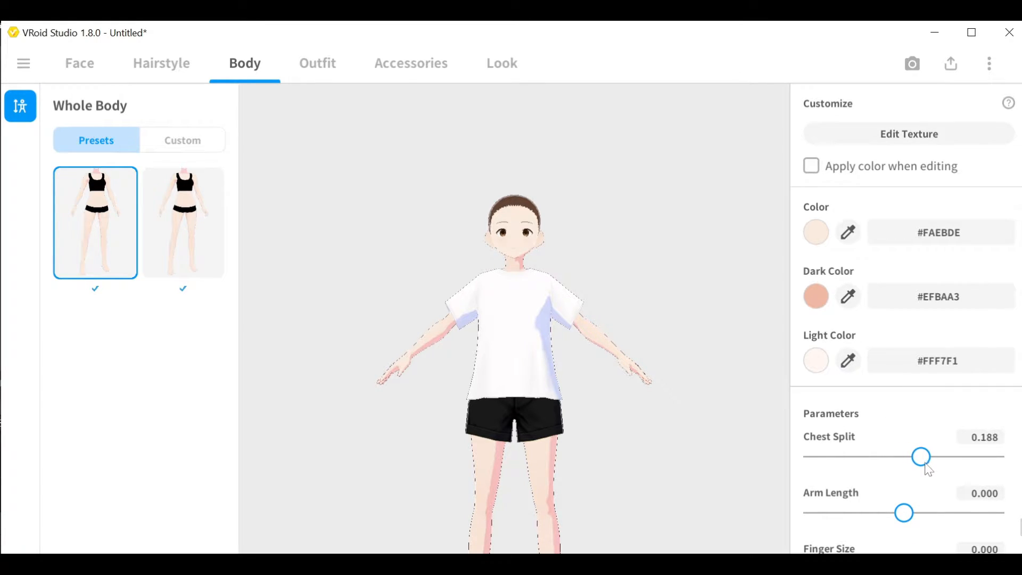
scroll(929, 471, "down", 3)
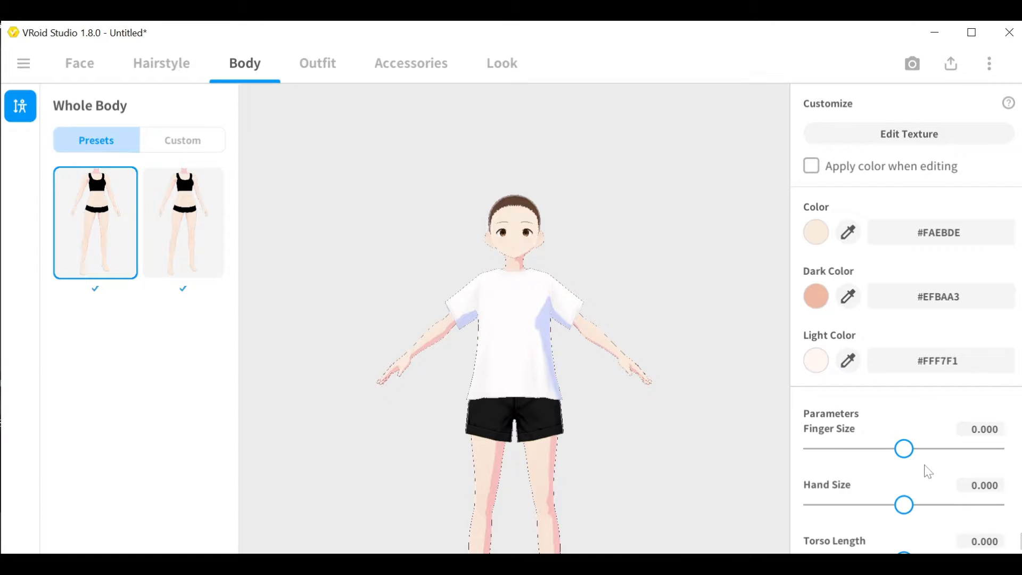
Step: Set the body's Torso Length to about 0.258 and Waist Width to 1.000
scroll(929, 473, "down", 1)
left_click_drag(915, 531, 1018, 494)
scroll(916, 494, "down", 1)
scroll(915, 493, "down", 1)
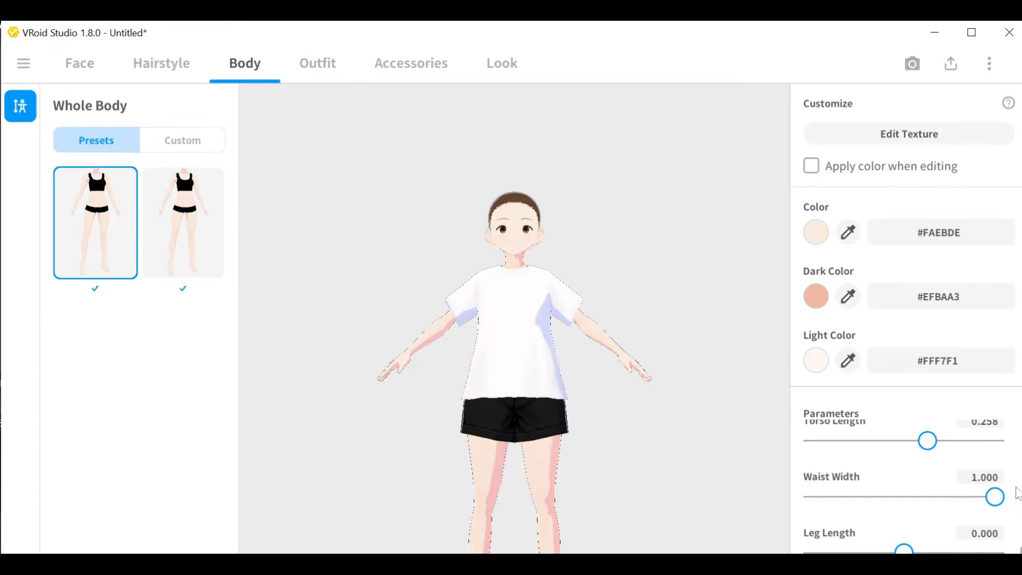
Step: Lengthen the legs by setting the body's Leg Length to about 0.441
scroll(917, 493, "down", 1)
left_click_drag(904, 527, 956, 511)
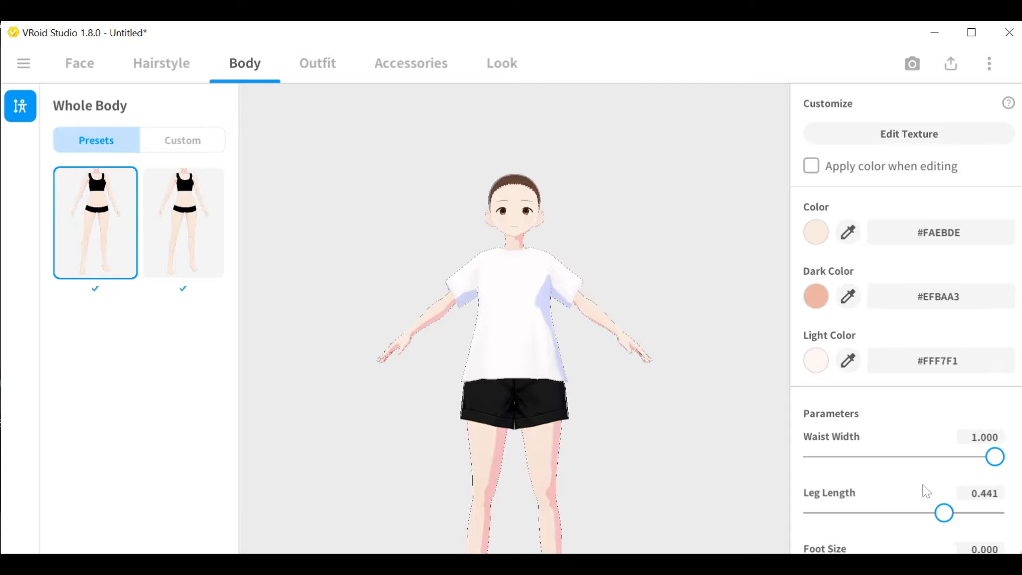
scroll(916, 485, "down", 1)
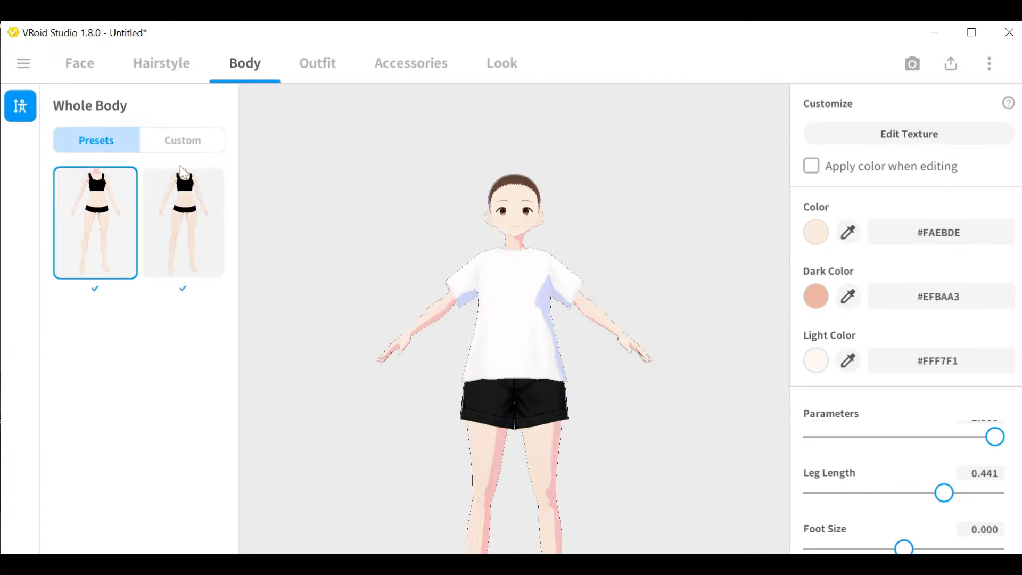
Step: Remove the character's white T-shirt by choosing the empty preset for the outfit's tops
left_click(311, 79)
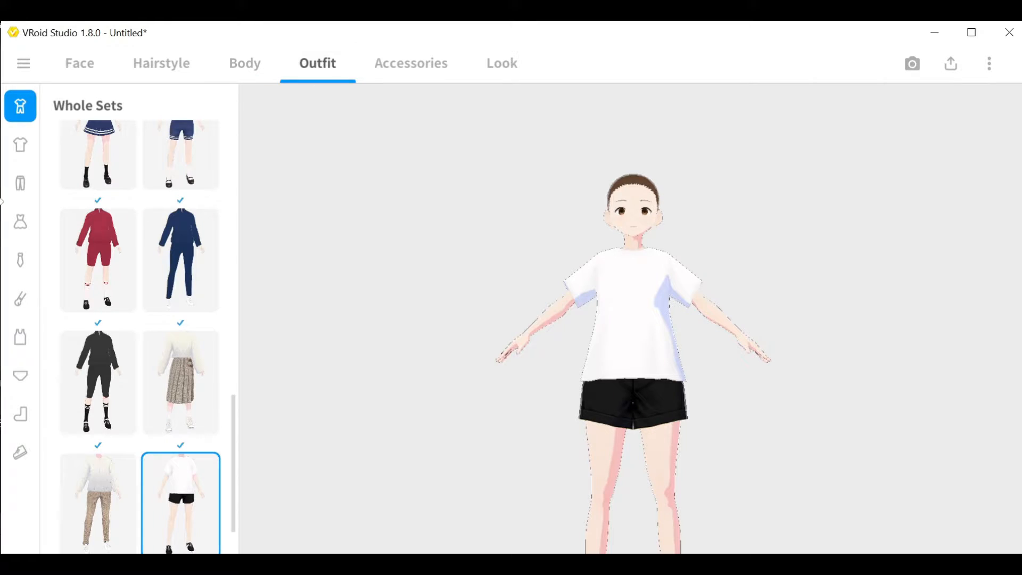
left_click(23, 157)
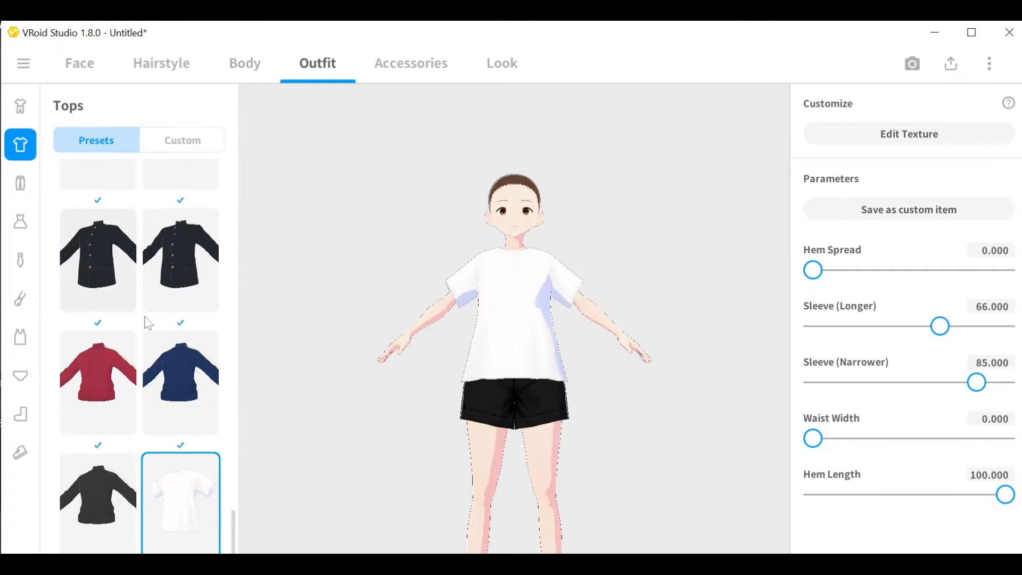
left_click_drag(233, 530, 199, 155)
left_click(100, 210)
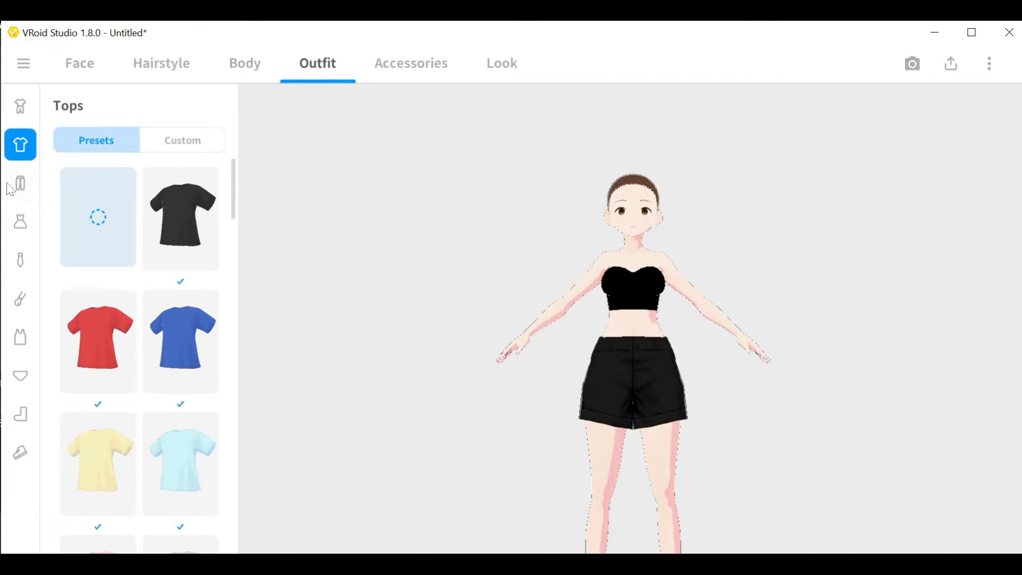
Step: Remove the black shorts and switch the inner bottom to the narrow-sided preset
left_click(21, 183)
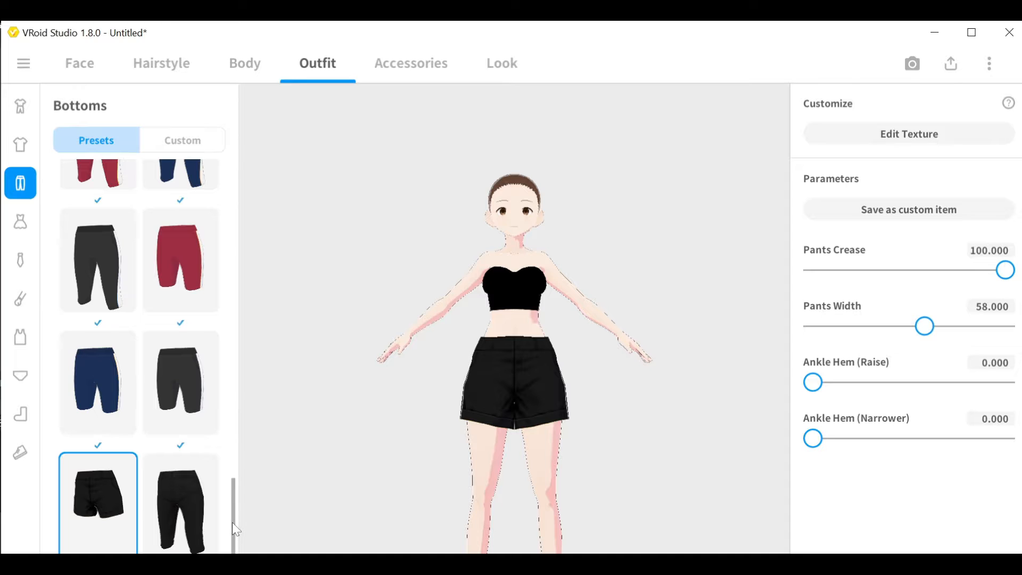
left_click_drag(232, 522, 204, 197)
left_click(87, 207)
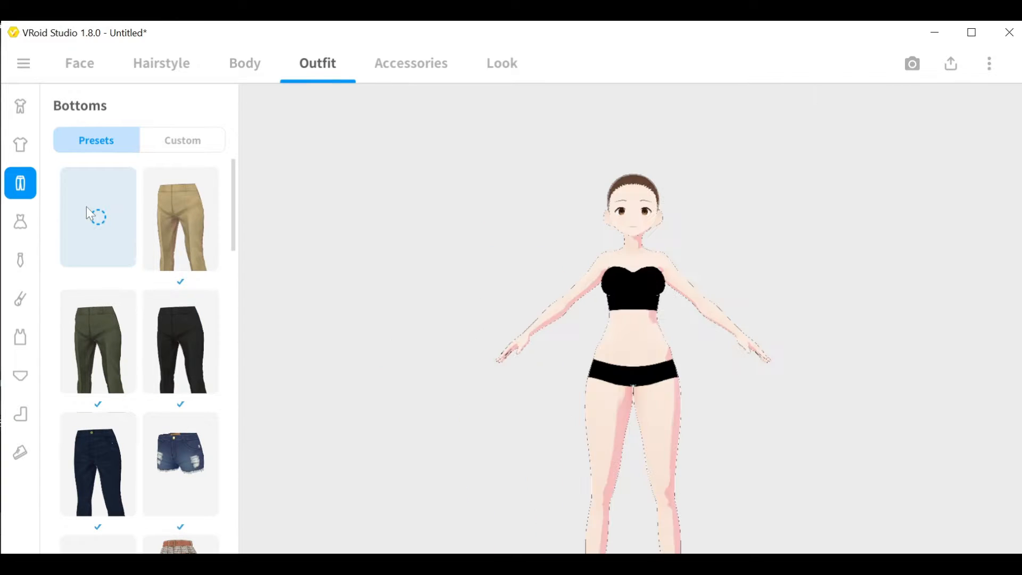
left_click(20, 376)
left_click(117, 239)
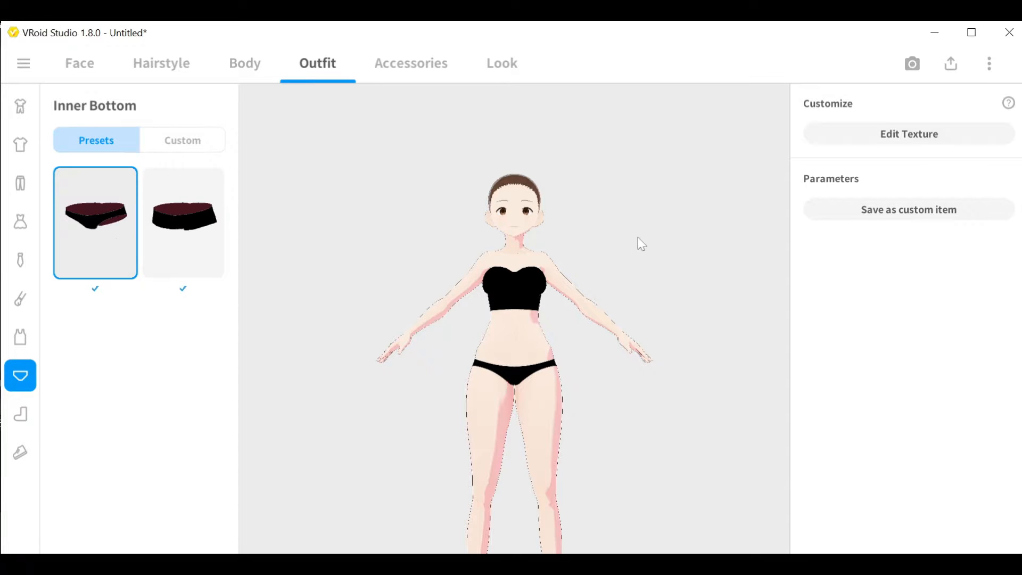
Step: Review the inner top presets and examine the character's figure up close from the side
left_click(21, 337)
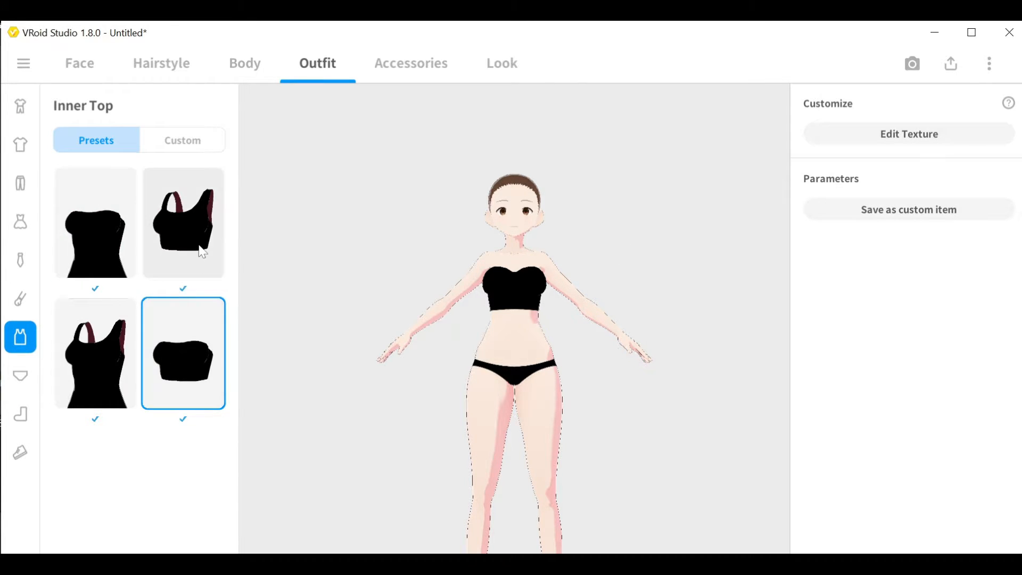
right_click_drag(424, 247, 384, 250)
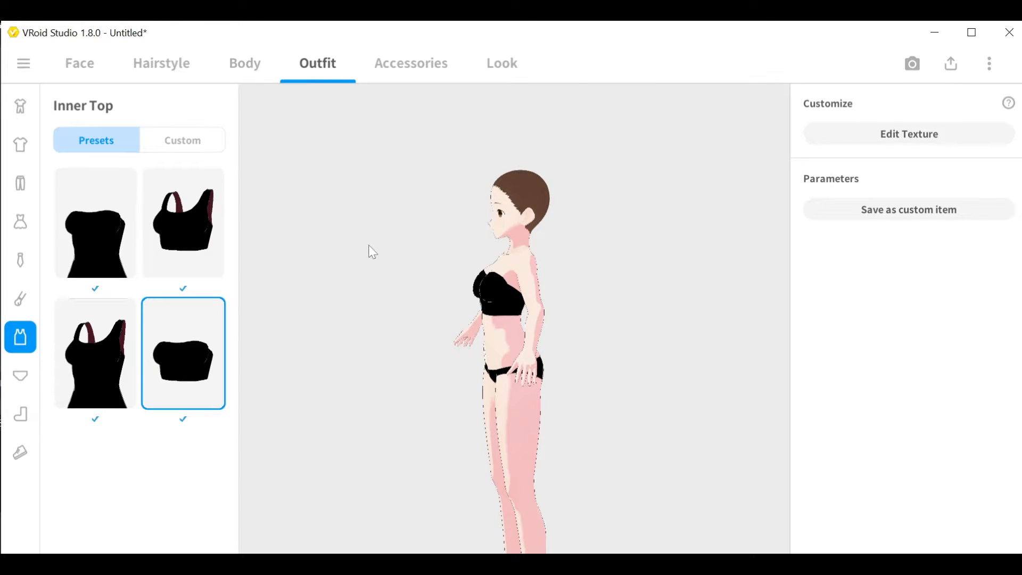
scroll(369, 245, "up", 4)
scroll(363, 243, "up", 2)
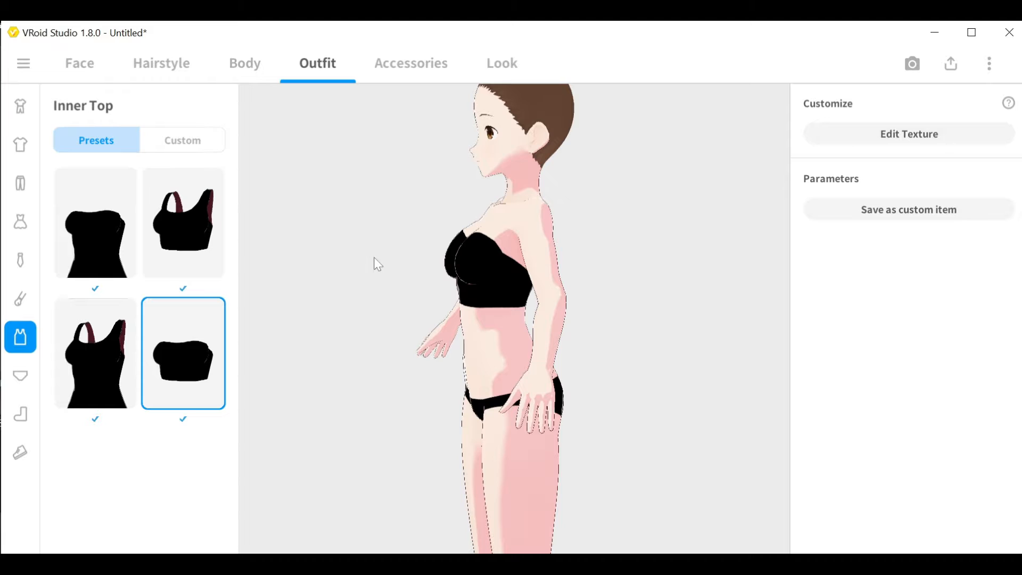
right_click_drag(375, 263, 364, 255)
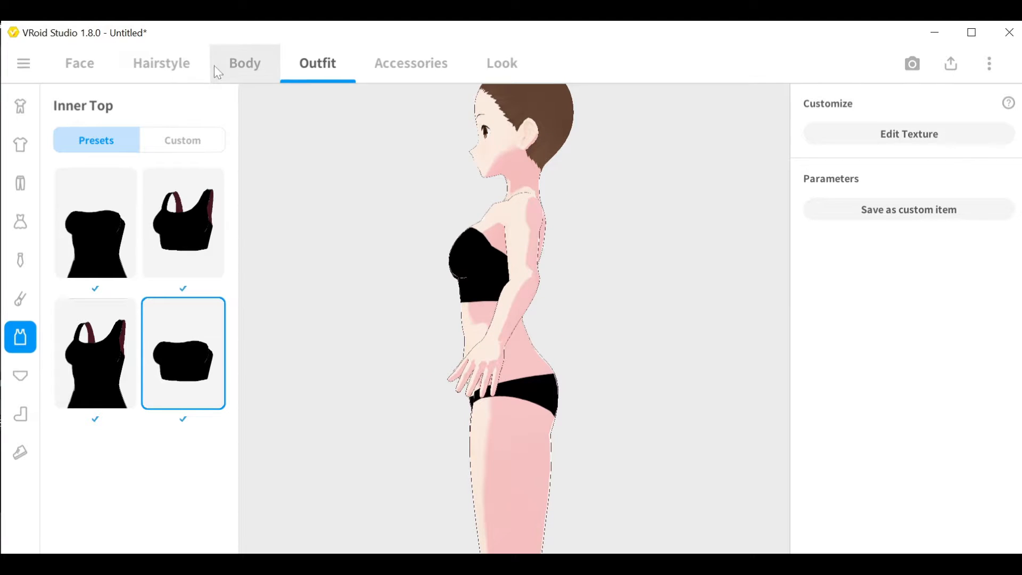
Step: Return to the body parameters and set Chest Size to about 0.734, keeping Chest Prominence at 0.000
left_click(224, 66)
scroll(908, 474, "down", 4)
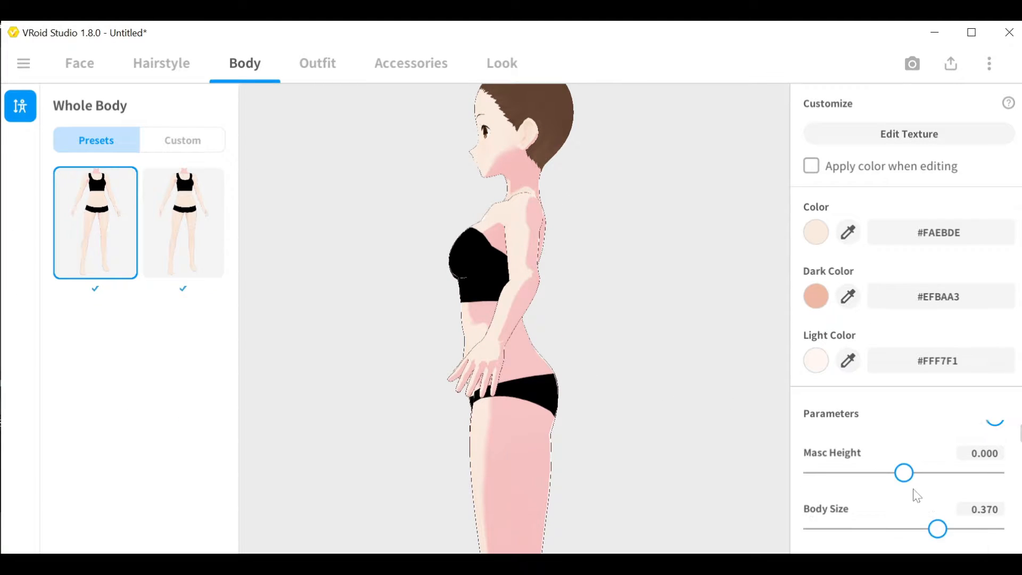
scroll(852, 434, "down", 10)
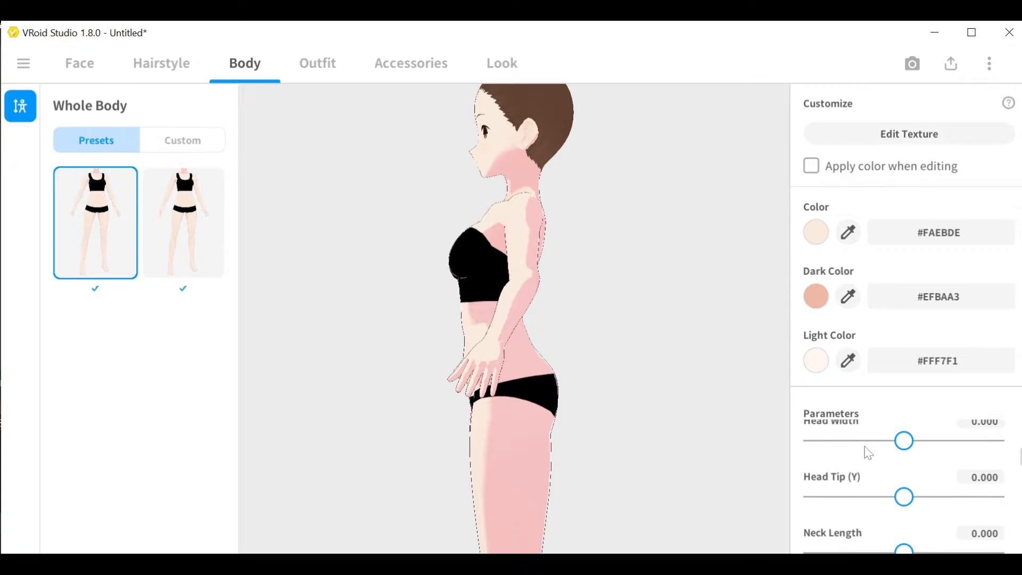
scroll(875, 455, "down", 4)
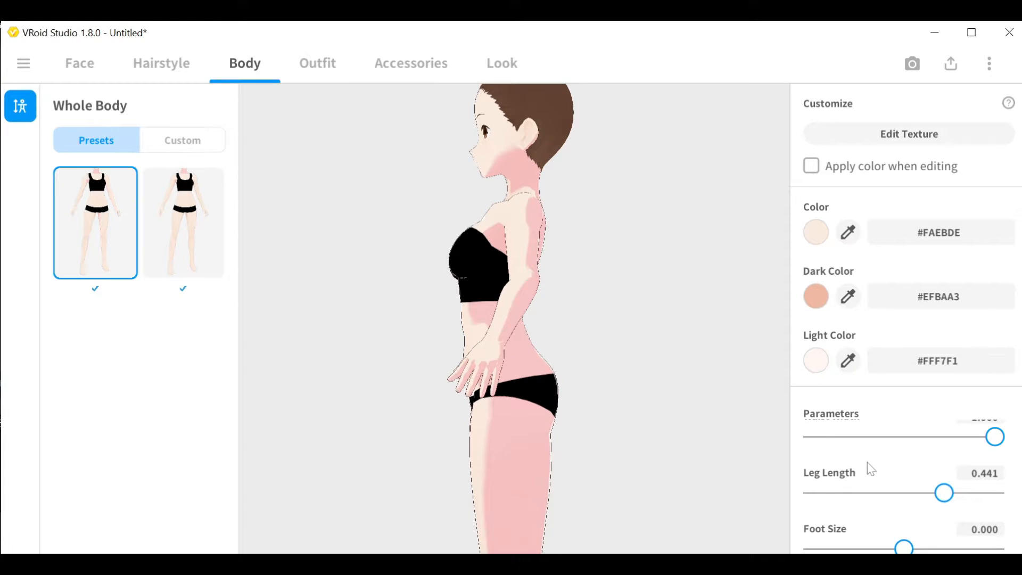
scroll(869, 468, "up", 2)
scroll(899, 479, "up", 1)
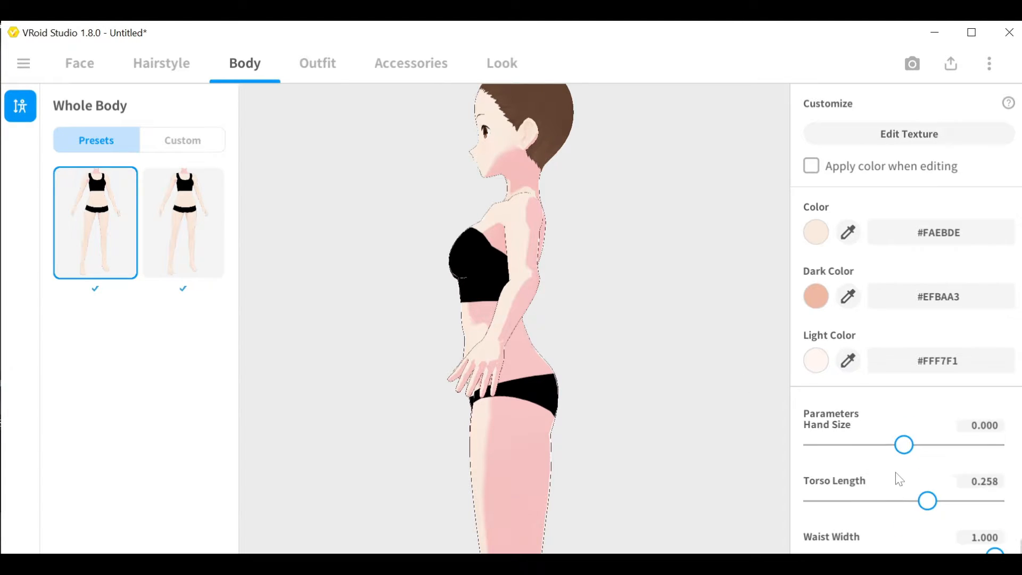
scroll(899, 480, "up", 4)
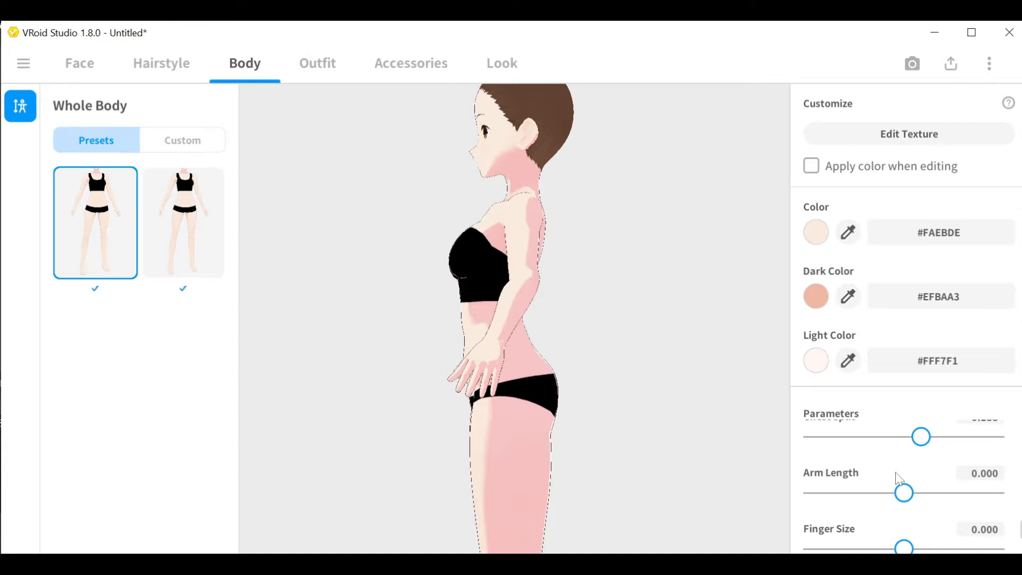
scroll(899, 479, "up", 2)
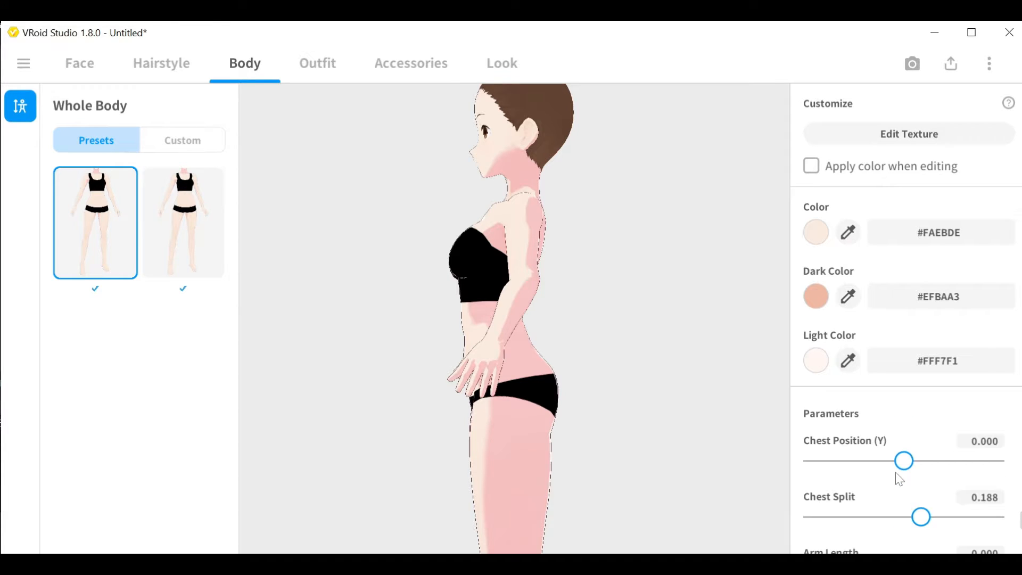
scroll(900, 480, "up", 2)
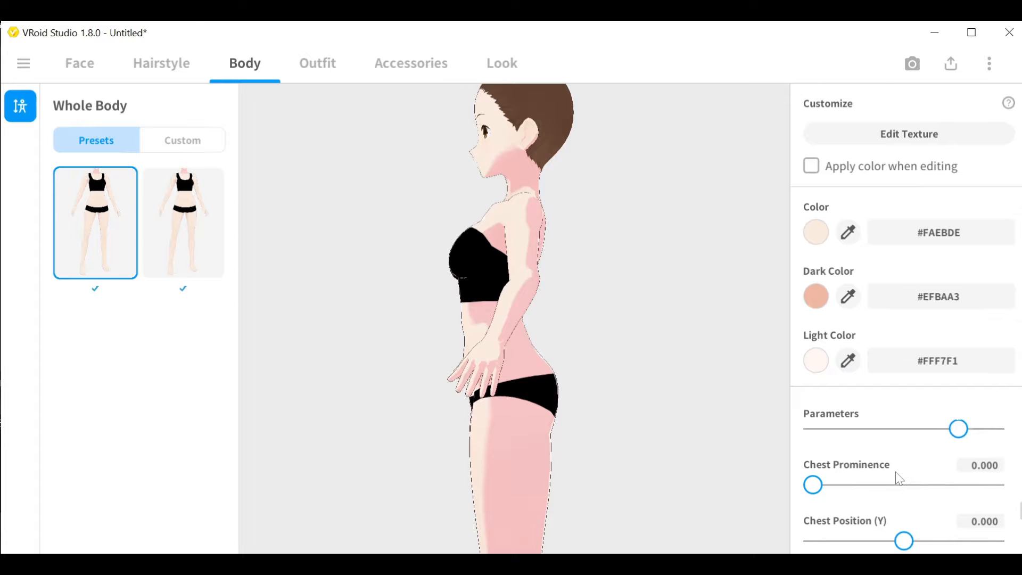
left_click_drag(813, 485, 790, 475)
scroll(894, 469, "up", 1)
mouse_move(964, 476)
left_mouse_down()
mouse_move(981, 477)
mouse_move(972, 476)
left_mouse_up()
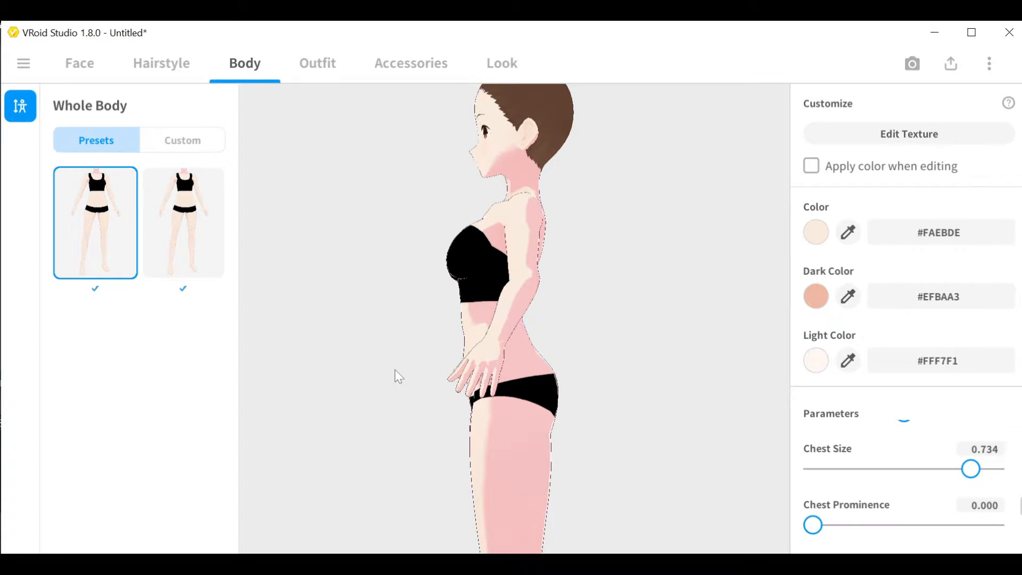
Step: Face the character forward and set the body's Chest Size to 1.000
left_click_drag(394, 374, 446, 381)
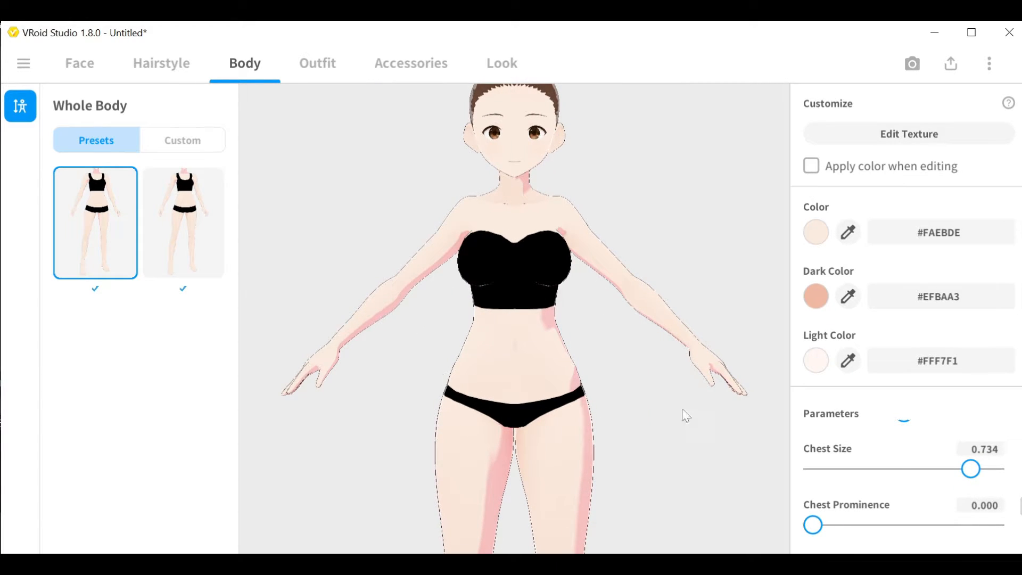
left_click_drag(972, 470, 1001, 469)
mouse_move(664, 418)
left_mouse_down()
mouse_move(622, 419)
mouse_move(671, 410)
mouse_move(664, 417)
left_mouse_up()
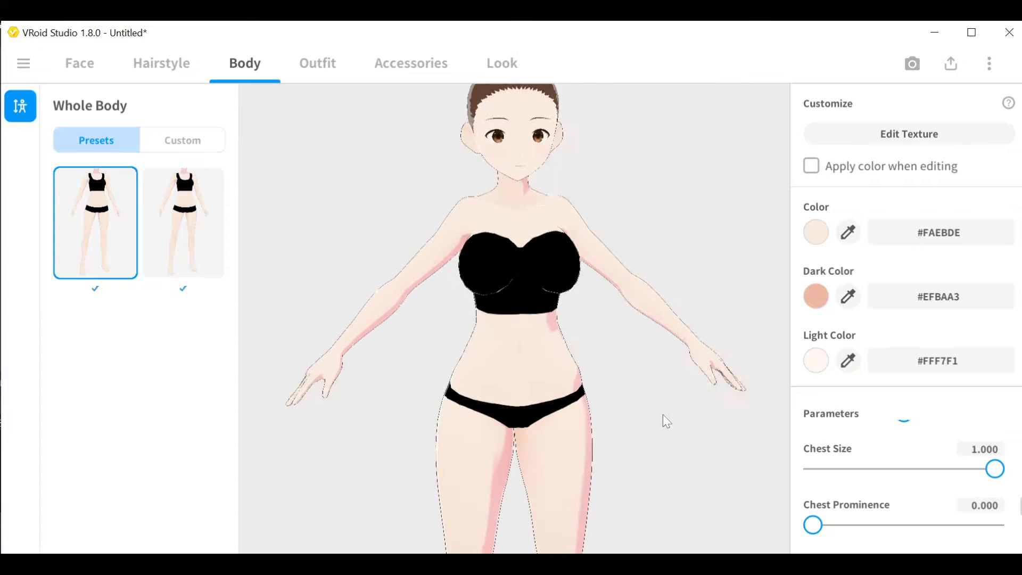
Step: Reduce the body's Chest Size to about 0.812 and check the figure from the side
left_click_drag(995, 470, 963, 470)
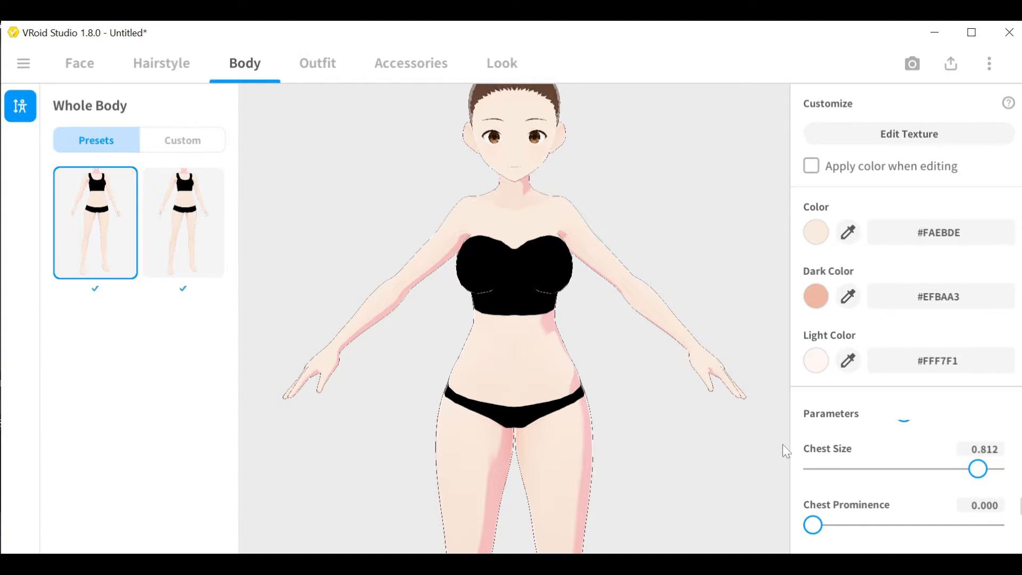
left_click_drag(786, 452, 721, 451)
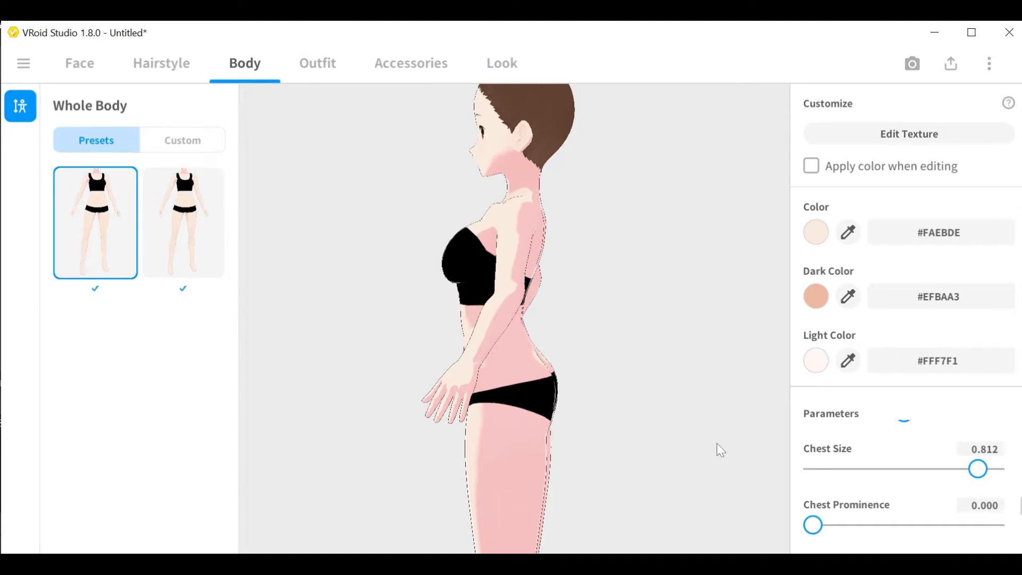
scroll(883, 468, "up", 4)
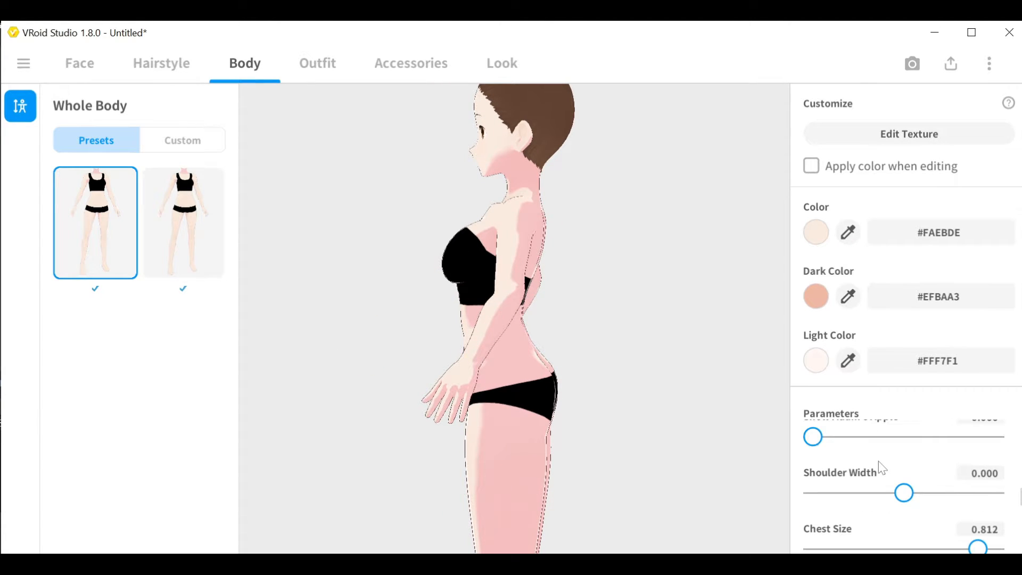
scroll(883, 468, "up", 2)
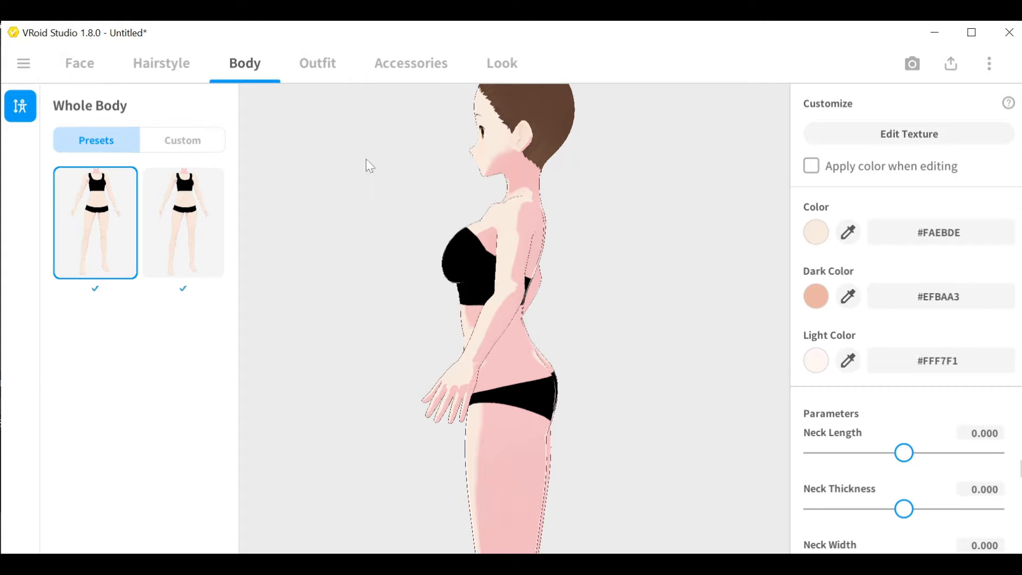
Step: Face the character forward and set the body's Waist Width beyond the slider range to 2.000
scroll(909, 455, "down", 5)
scroll(909, 459, "down", 6)
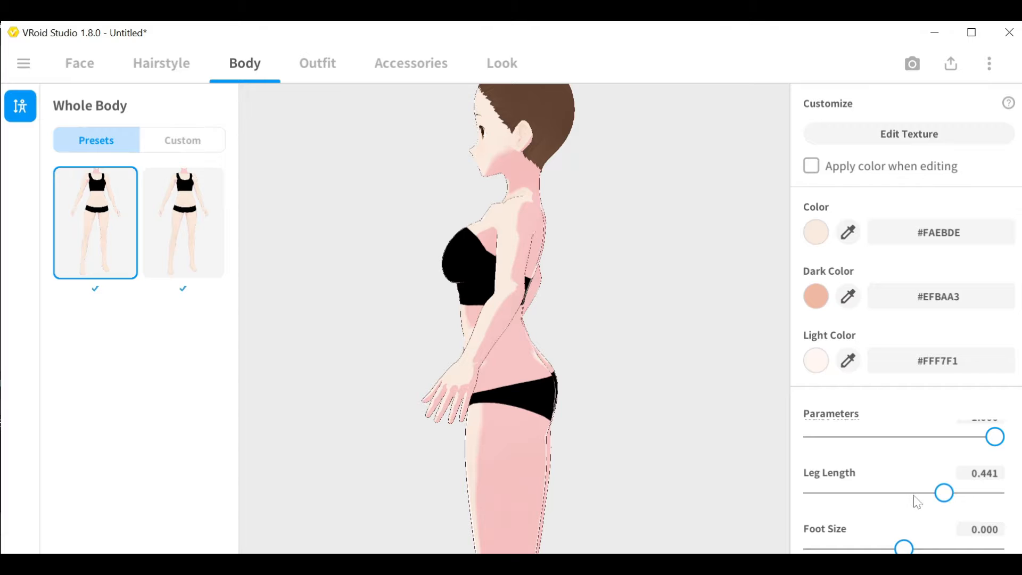
scroll(916, 499, "up", 1)
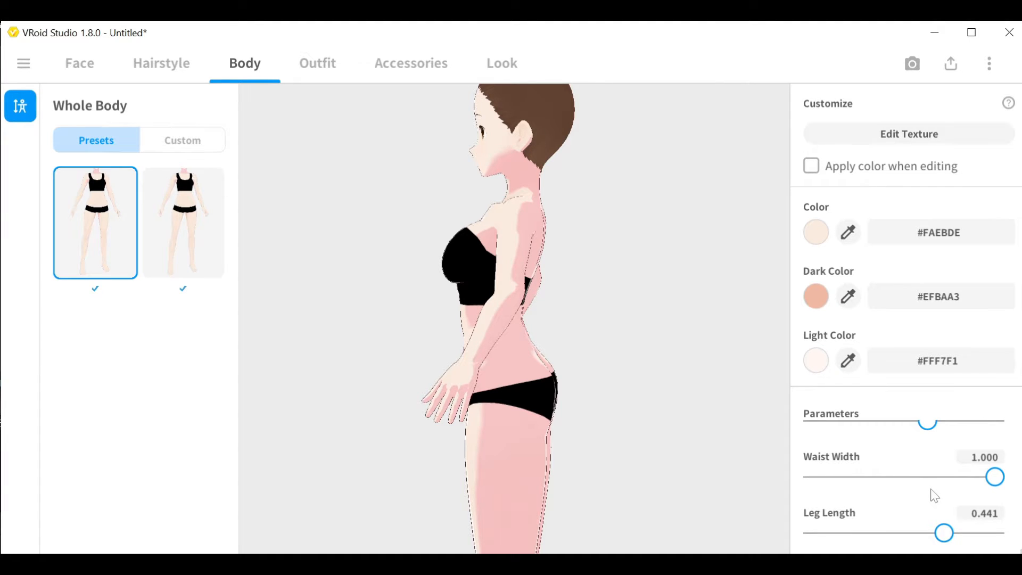
scroll(935, 496, "up", 2)
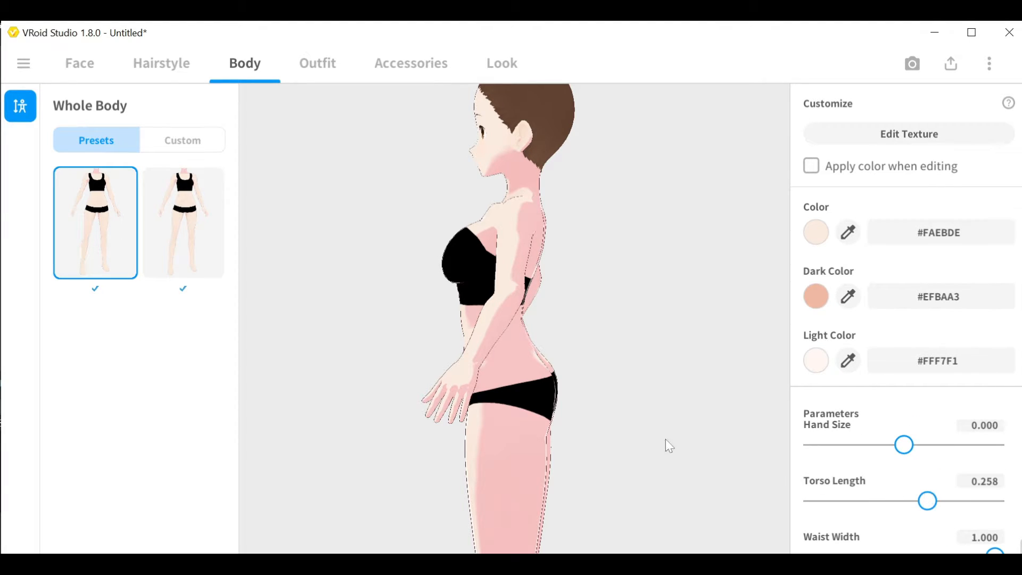
right_click_drag(631, 398, 686, 406)
scroll(688, 400, "down", 5)
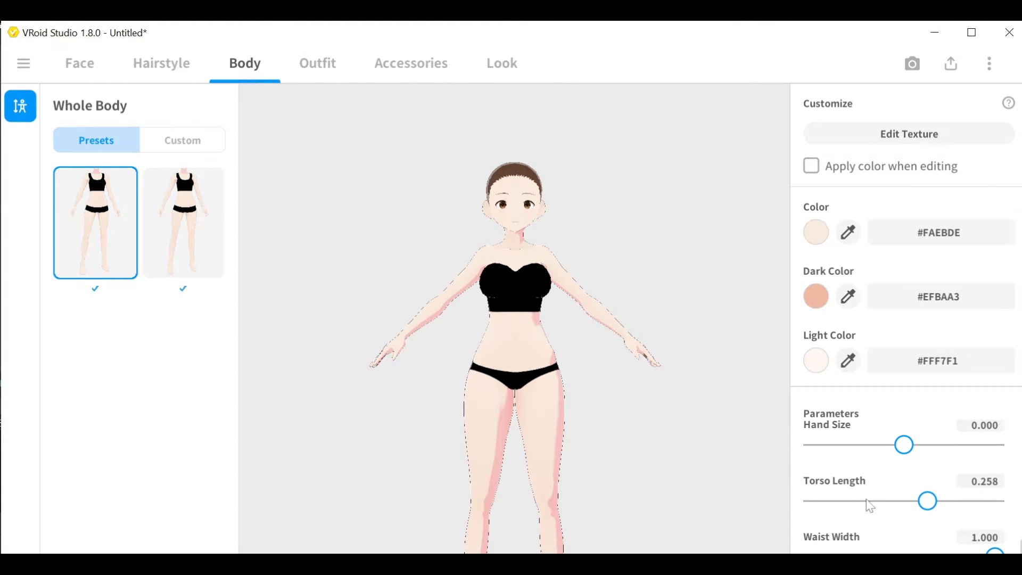
scroll(921, 533, "down", 1)
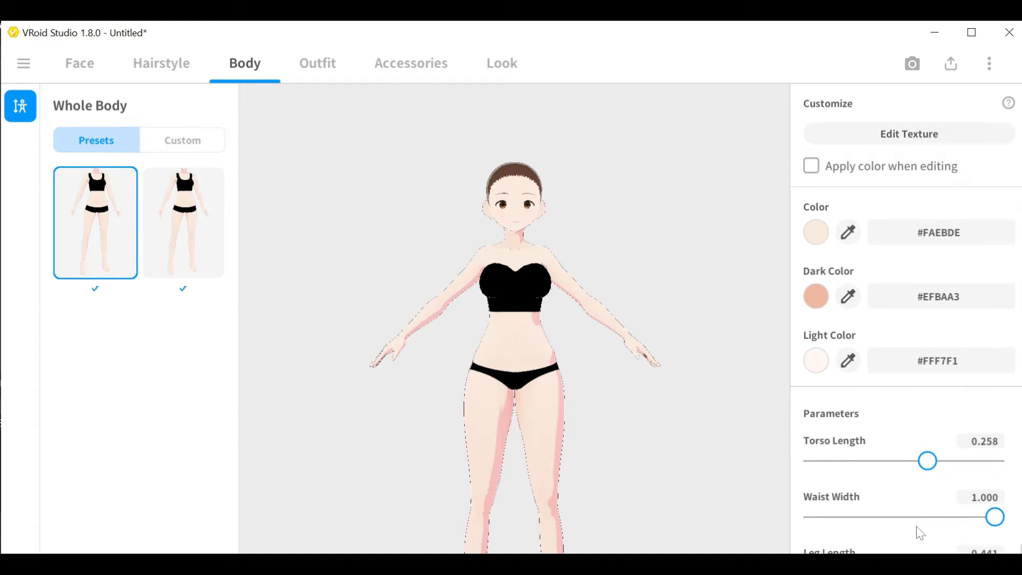
left_click(989, 497)
left_click(988, 497)
key("Left")
key("Left")
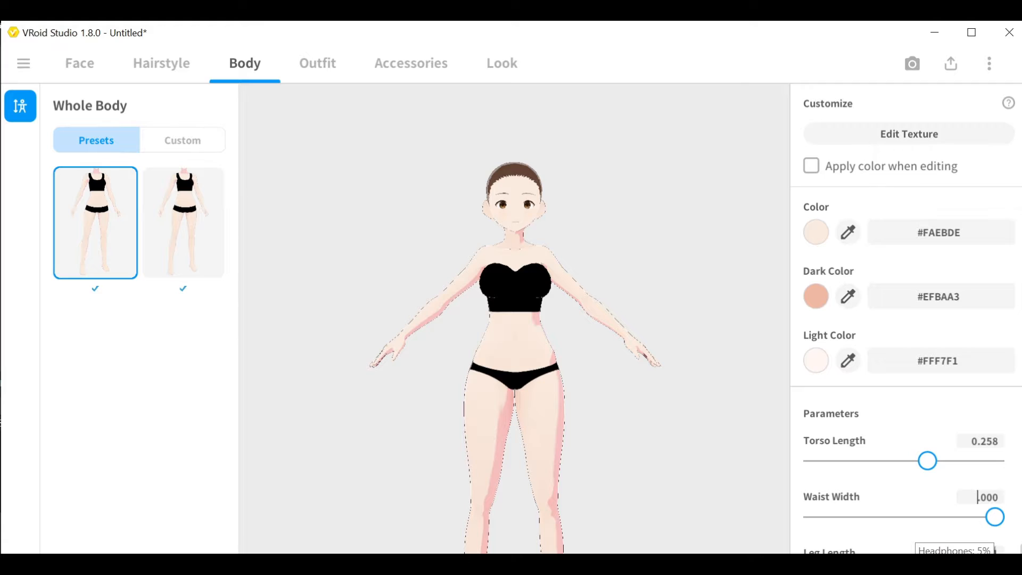
type("2")
key("Return")
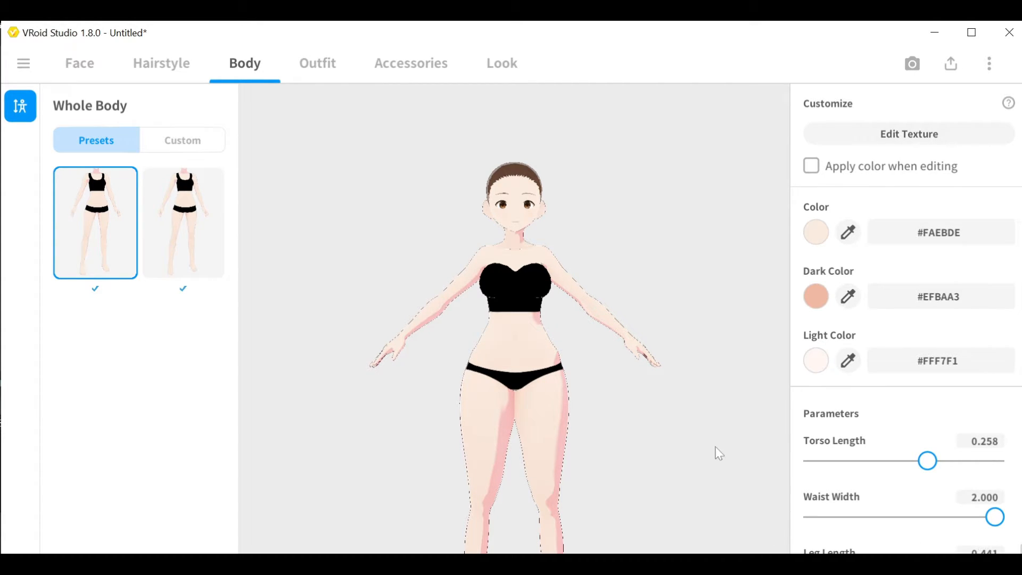
Step: Examine the character's hip and waist proportions from the side and from the front
scroll(715, 442, "down", 1)
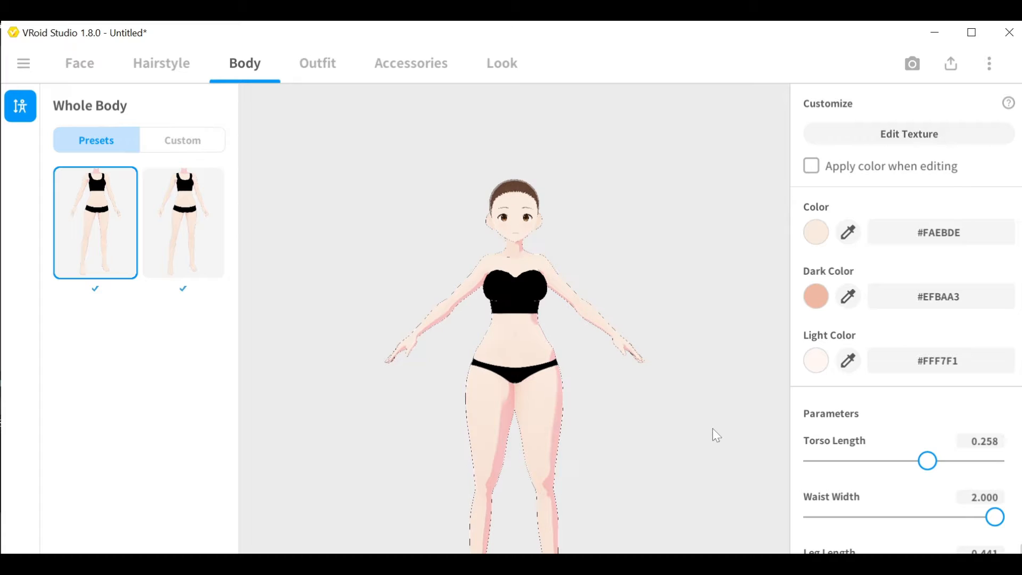
right_click_drag(717, 435, 663, 439)
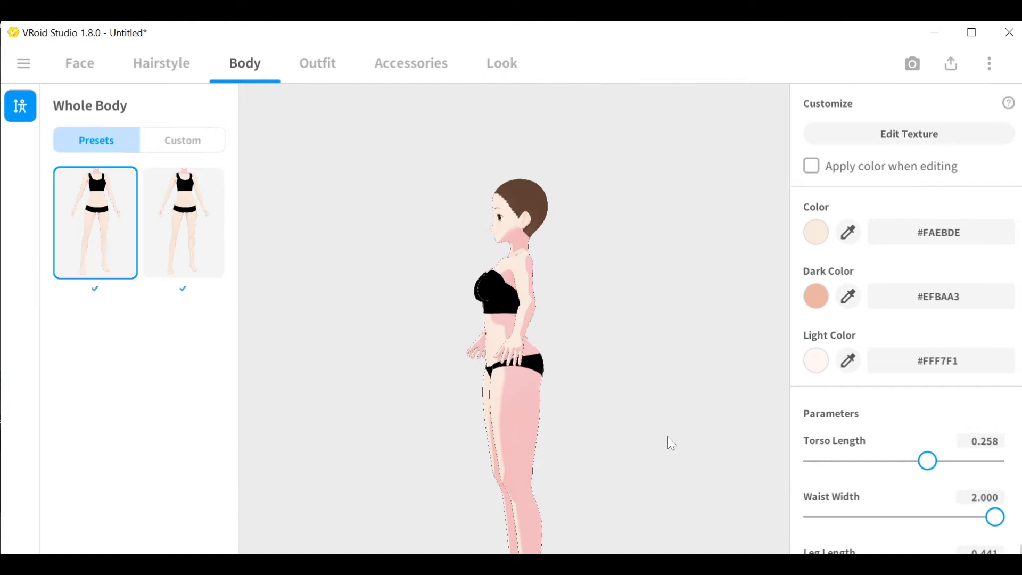
scroll(886, 484, "up", 1)
scroll(887, 484, "down", 2)
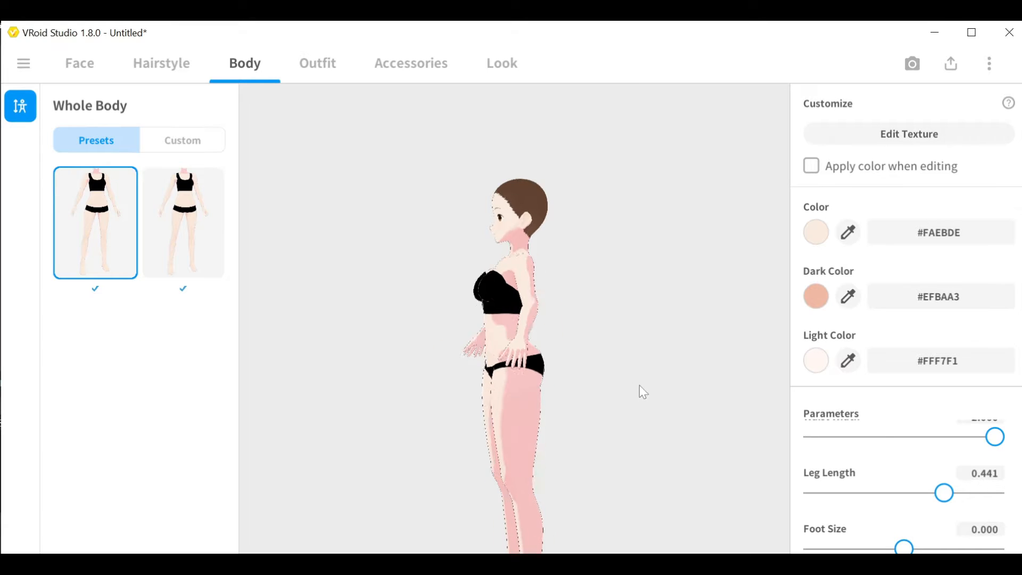
right_click_drag(641, 391, 679, 393)
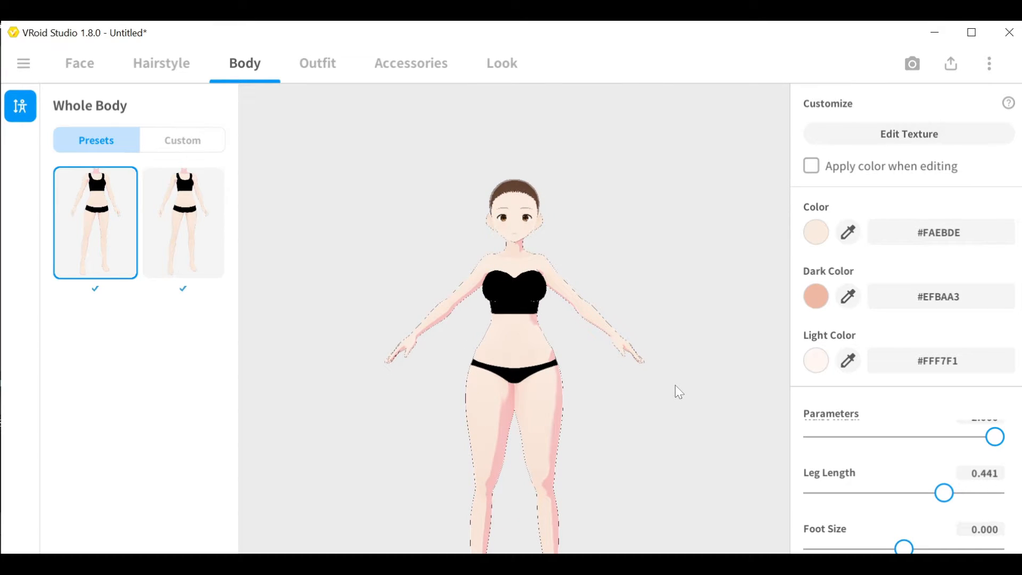
Step: Set both the shoes and the socks of the outfit to none
left_click(318, 77)
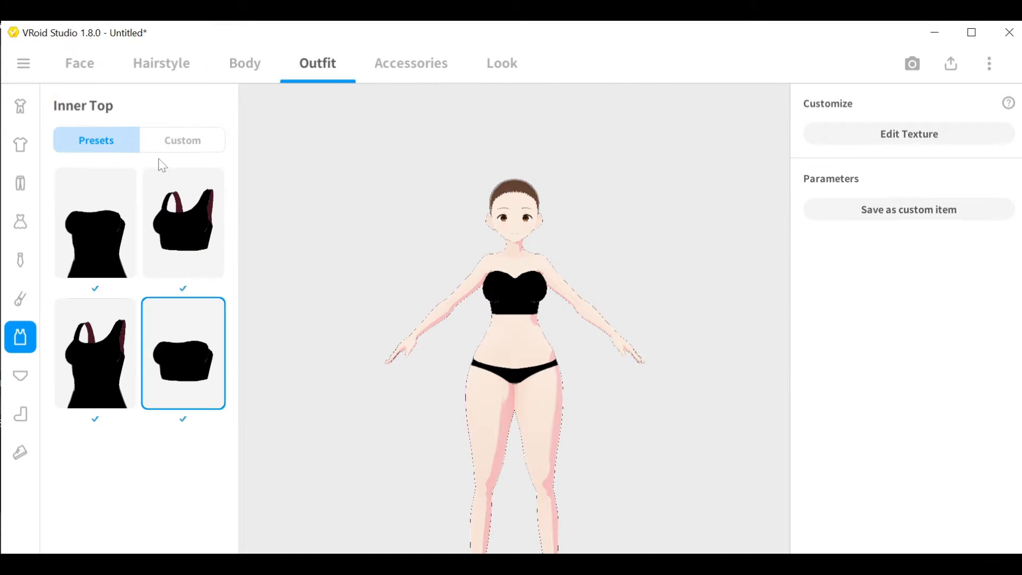
left_click(24, 452)
left_click_drag(234, 478, 202, 169)
left_click(115, 206)
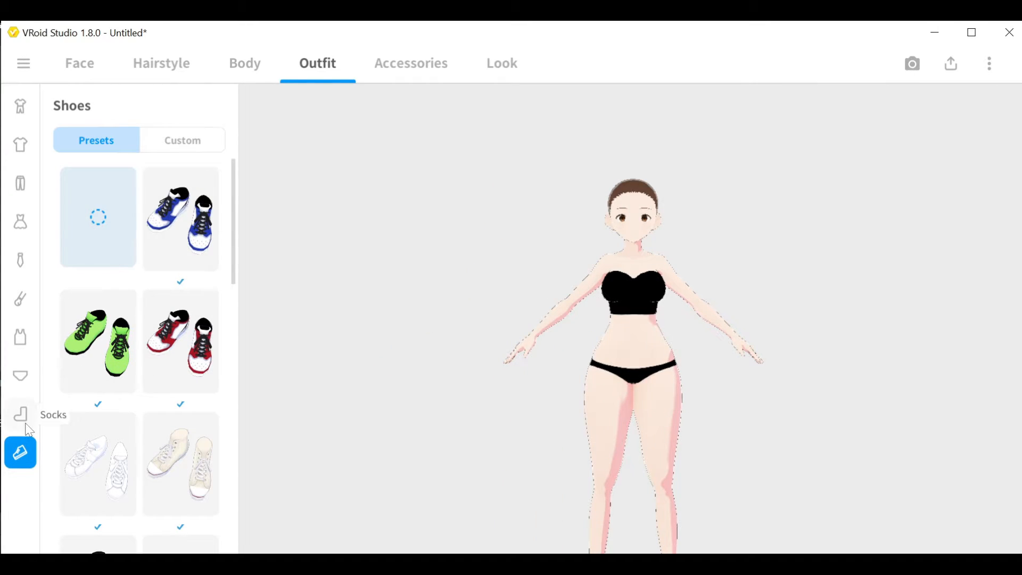
left_click(20, 414)
left_click(133, 238)
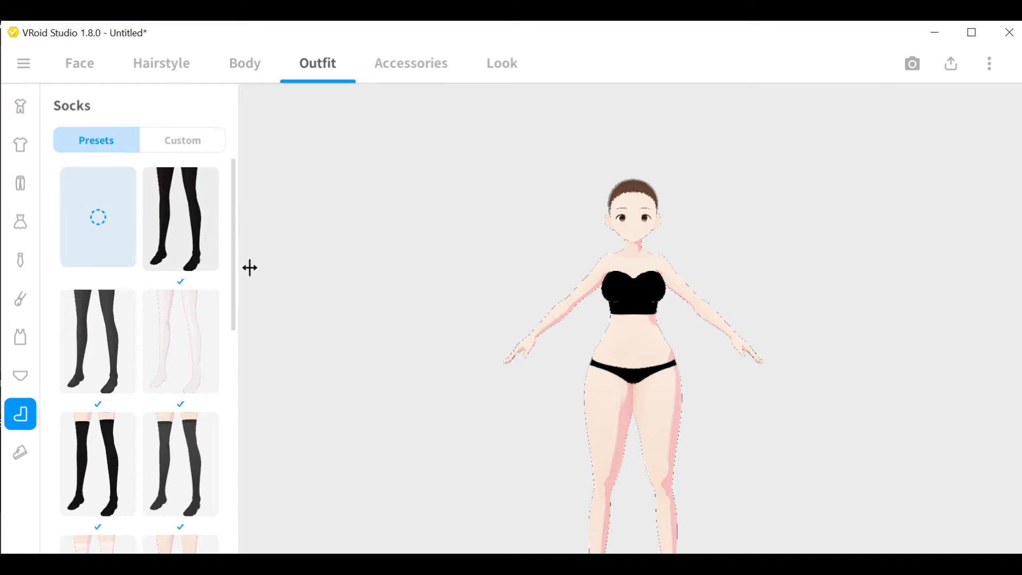
mouse_move(423, 344)
right_mouse_down()
mouse_move(402, 363)
mouse_move(437, 346)
mouse_move(421, 347)
right_mouse_up()
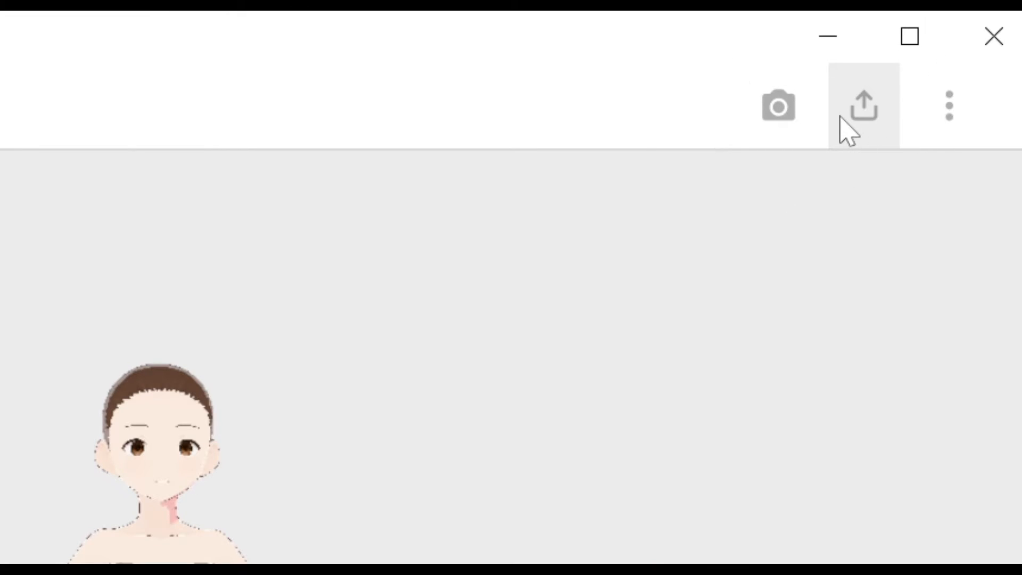
Step: Begin exporting the character as VRM without any reduction and look through the VRM settings form
left_click(846, 129)
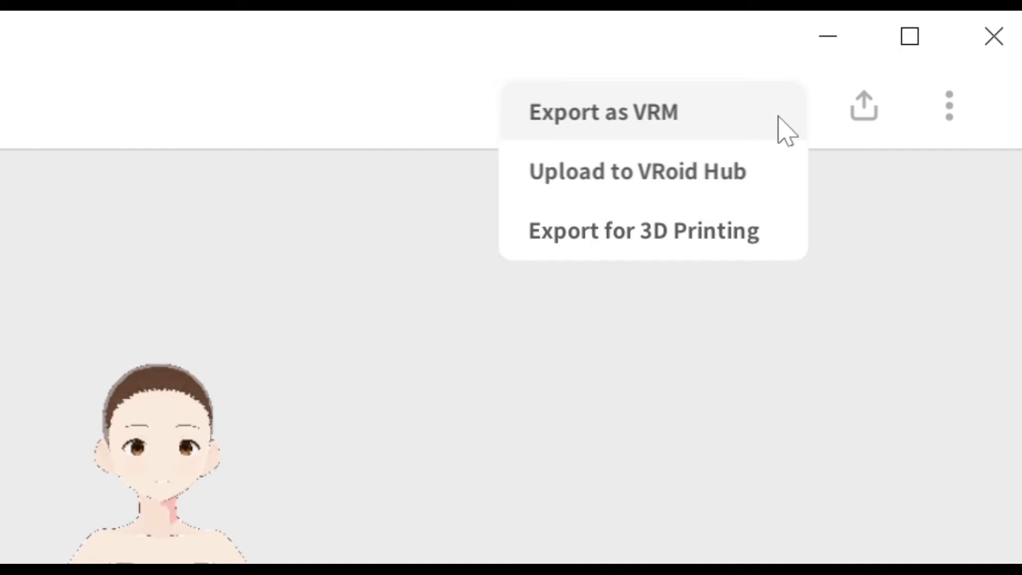
left_click(732, 114)
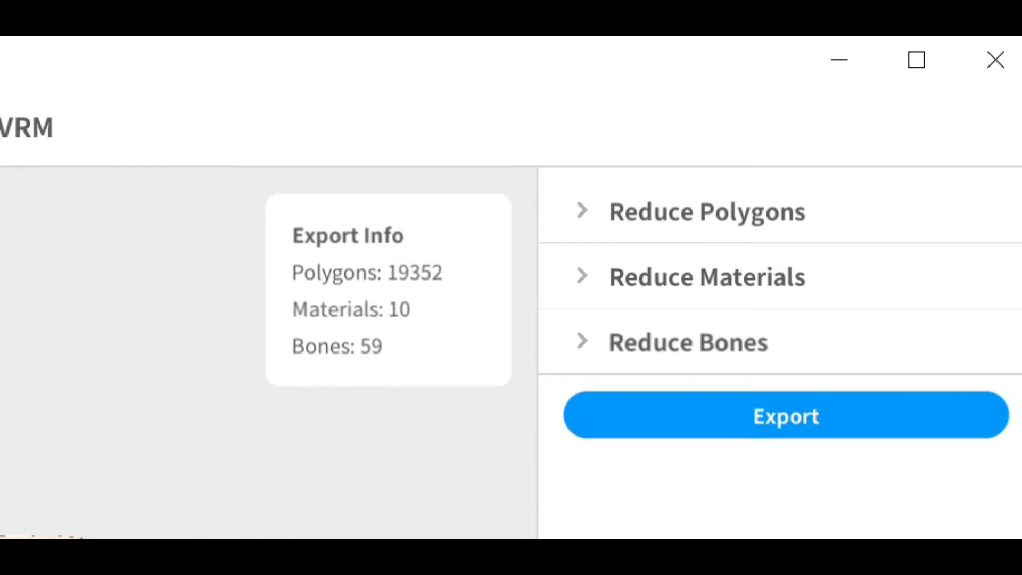
left_click(790, 425)
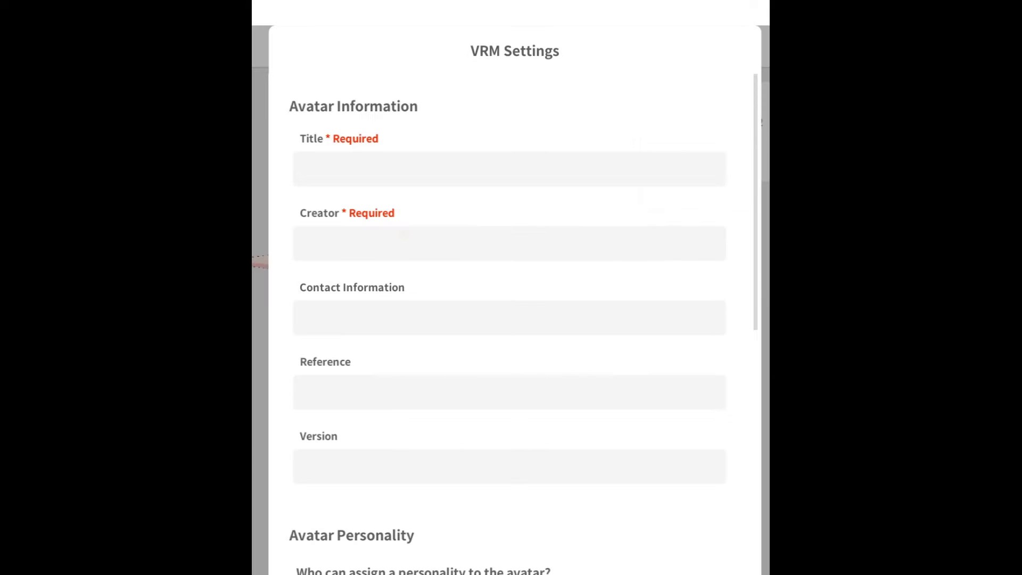
scroll(690, 215, "down", 10)
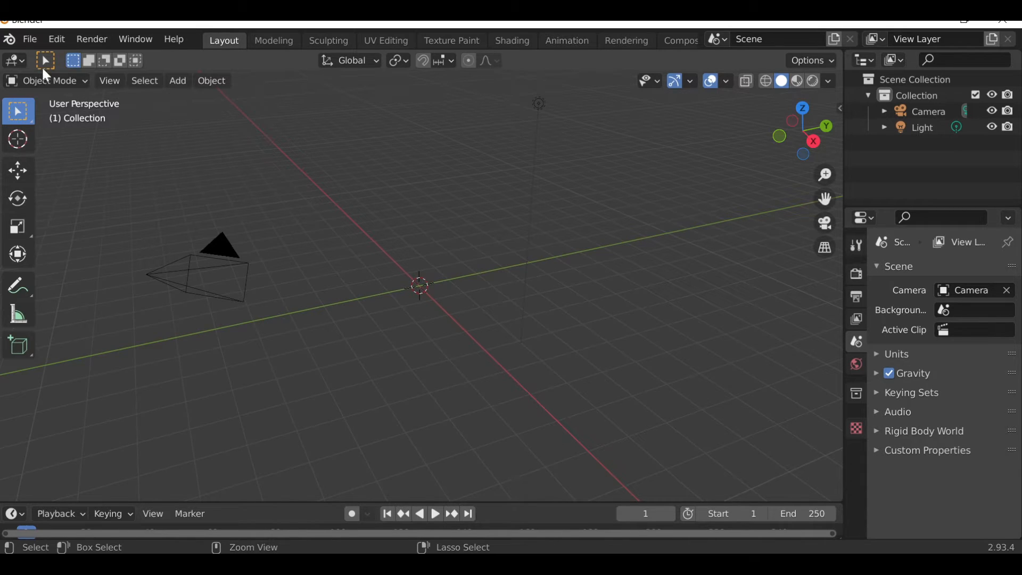
left_click(33, 39)
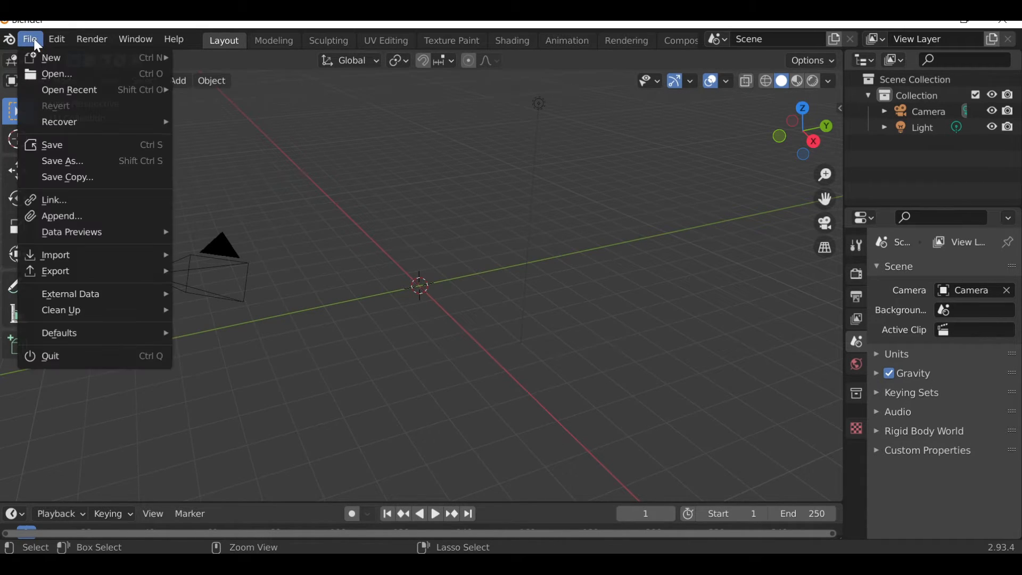
mouse_move(99, 240)
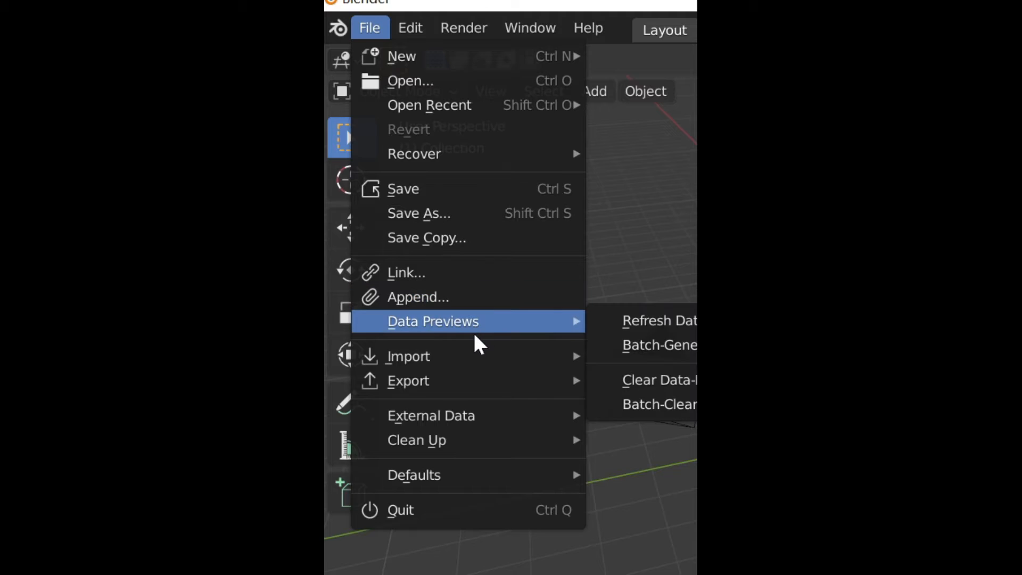
mouse_move(481, 359)
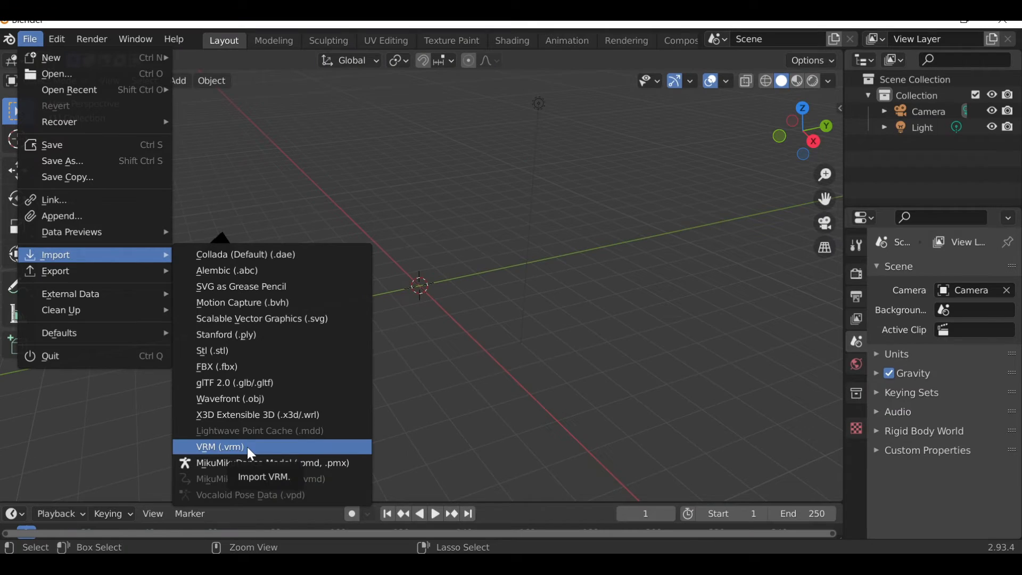
left_click(459, 501)
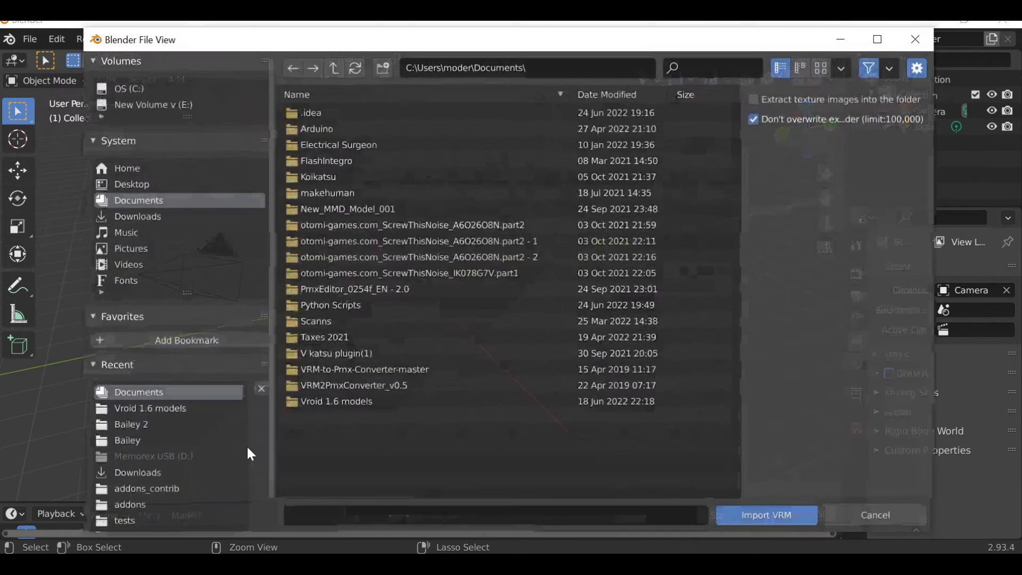
left_click(923, 46)
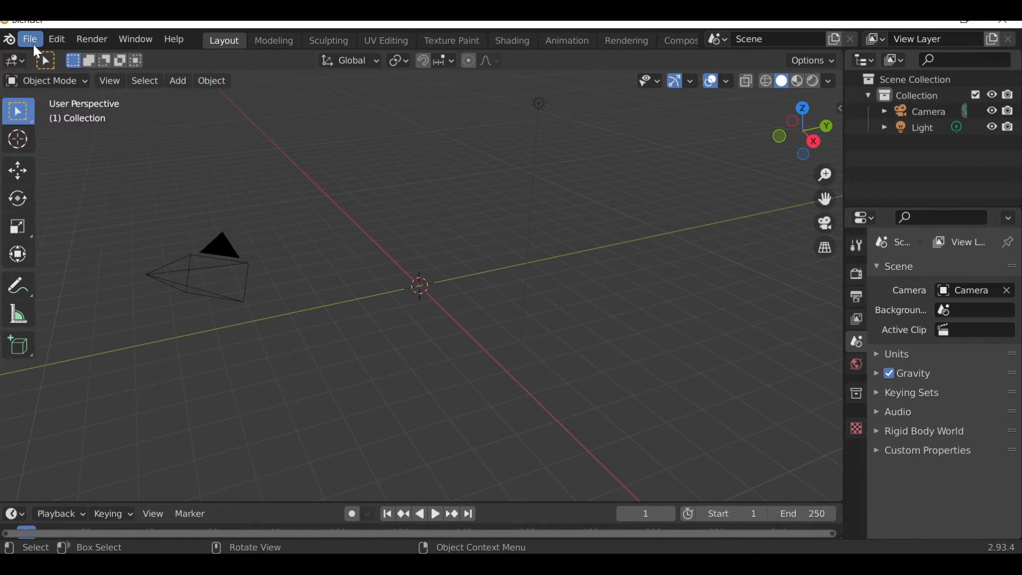
Step: Open the recent file Base.blend in Blender, discarding the changes to the untitled scene
left_click(33, 43)
mouse_move(102, 87)
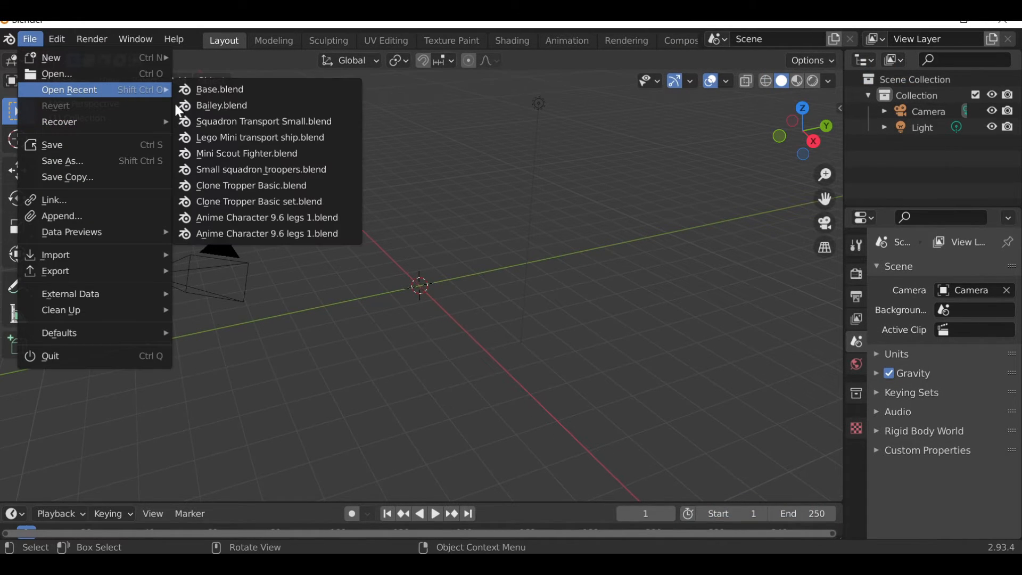
left_click(236, 90)
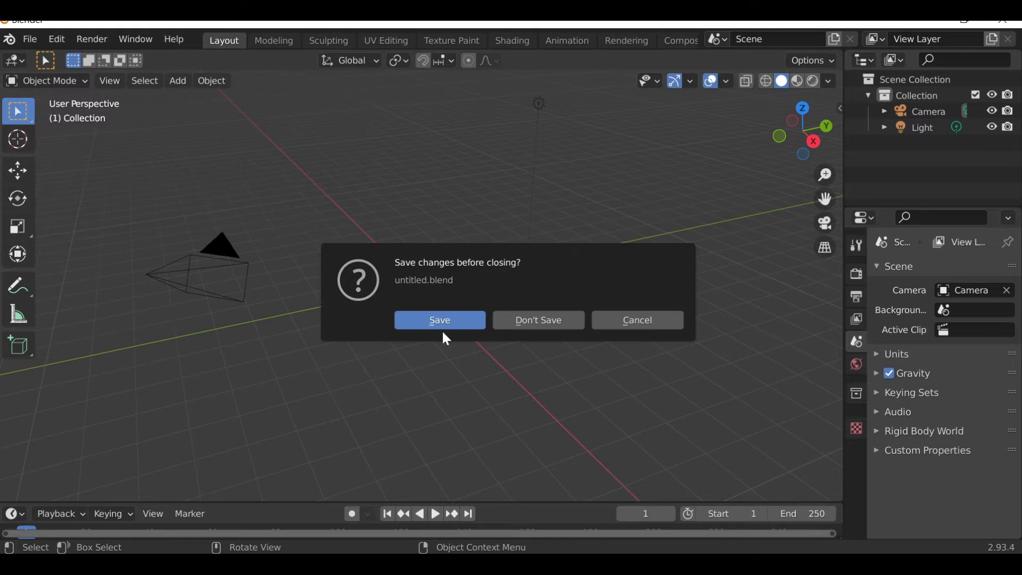
left_click(556, 325)
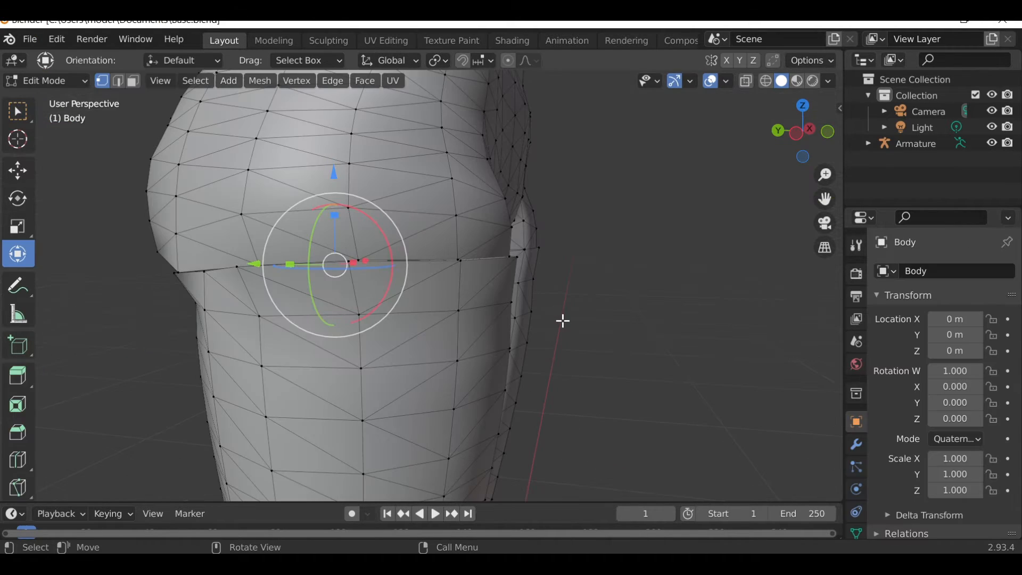
Step: View the whole body mesh in front orthographic view and centre it in the viewport
scroll(630, 266, "down", 5)
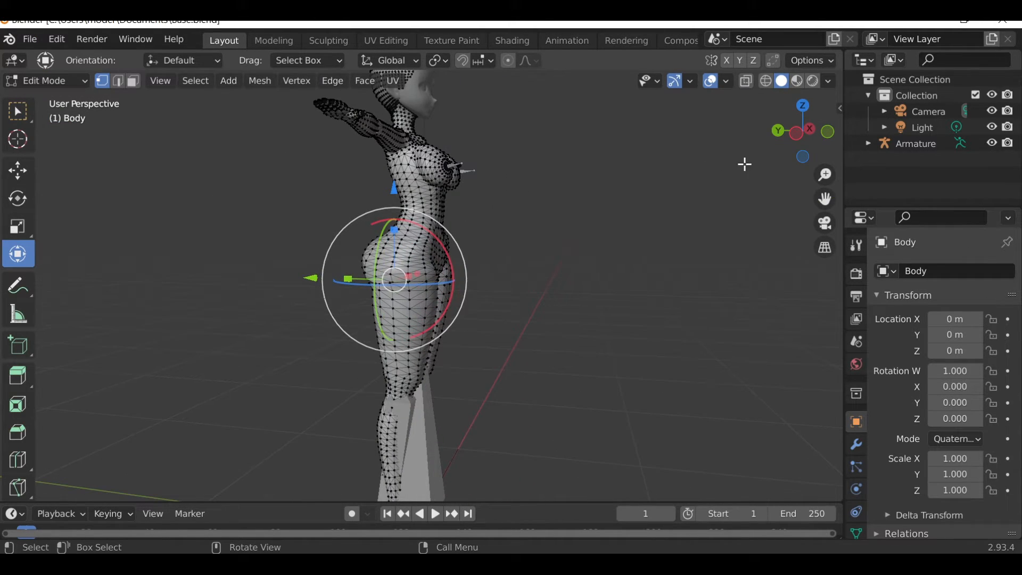
left_click(778, 132)
left_click(778, 131)
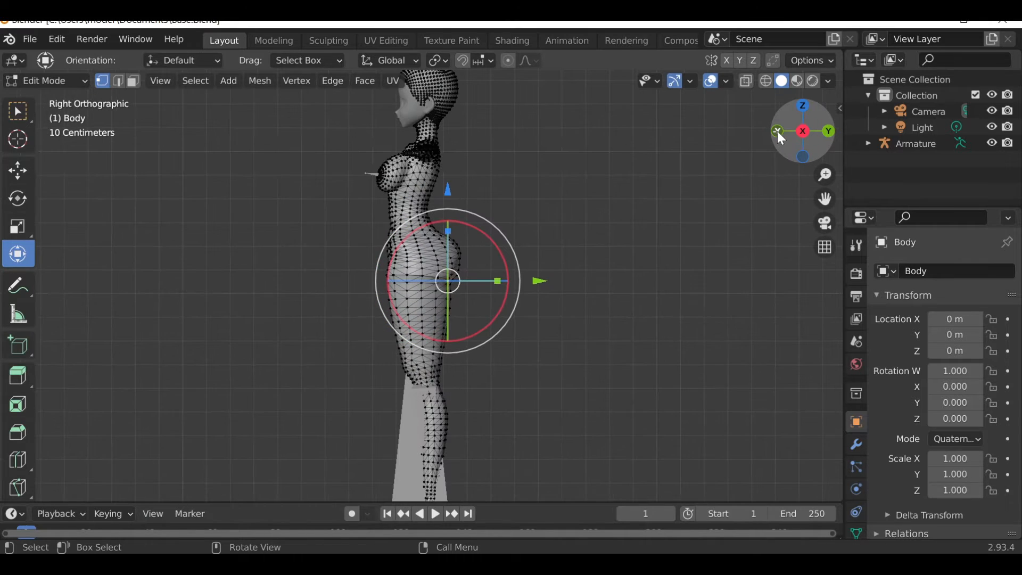
left_click(778, 131)
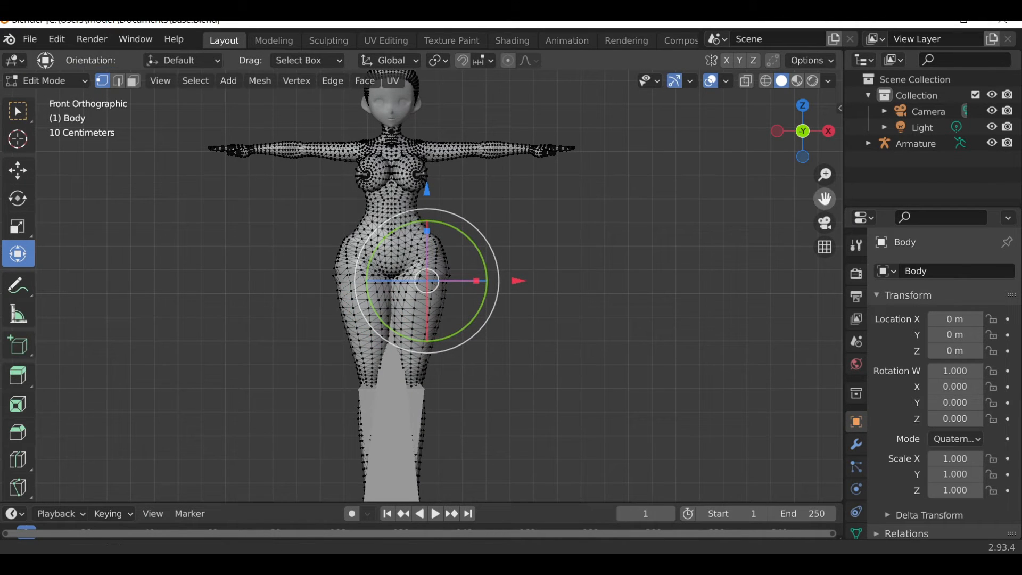
left_click_drag(824, 199, 2, 118)
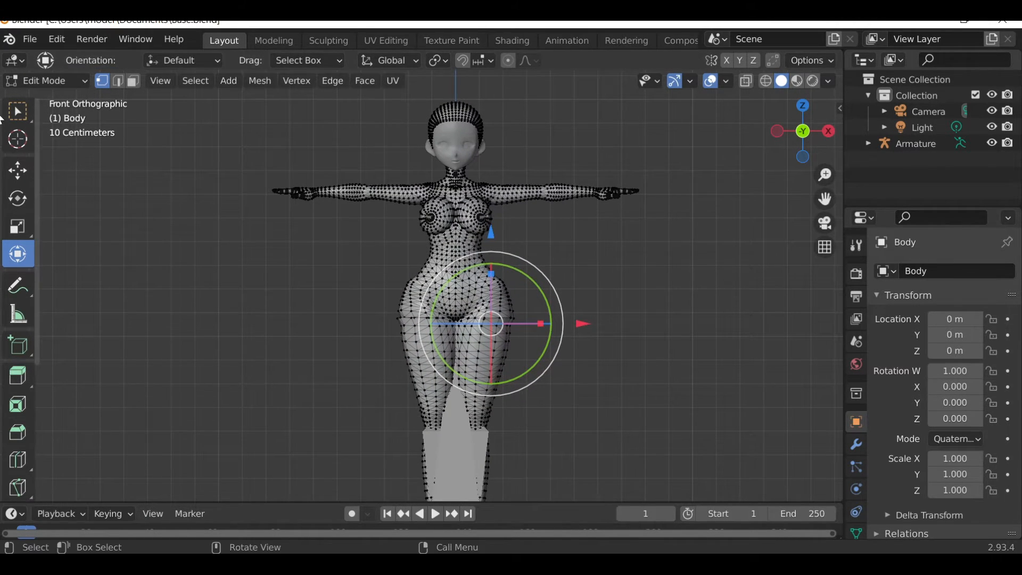
Step: Display the body in Object Mode with Material Preview shading and hide the armature
left_click(797, 82)
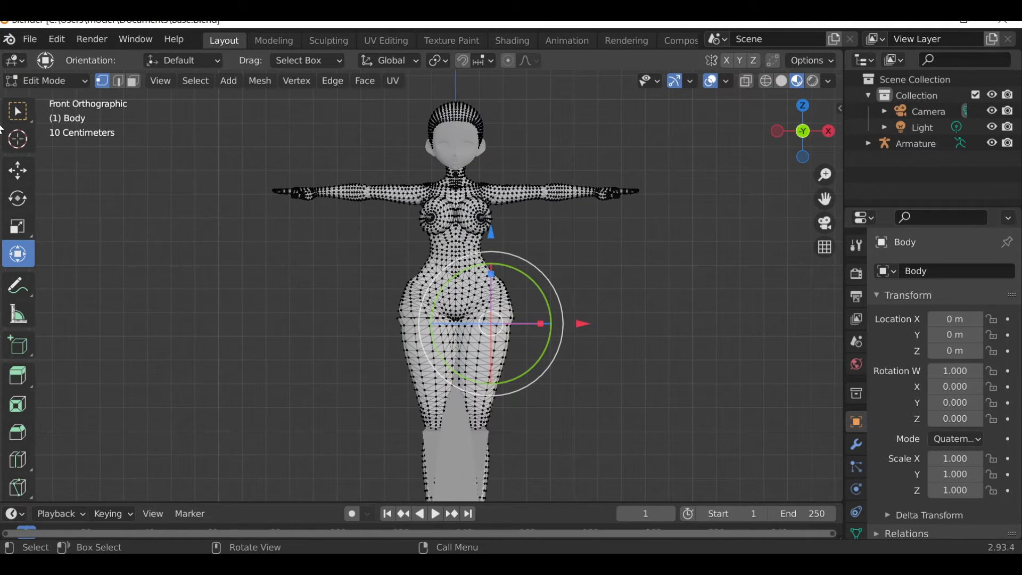
left_click(78, 81)
left_click(68, 102)
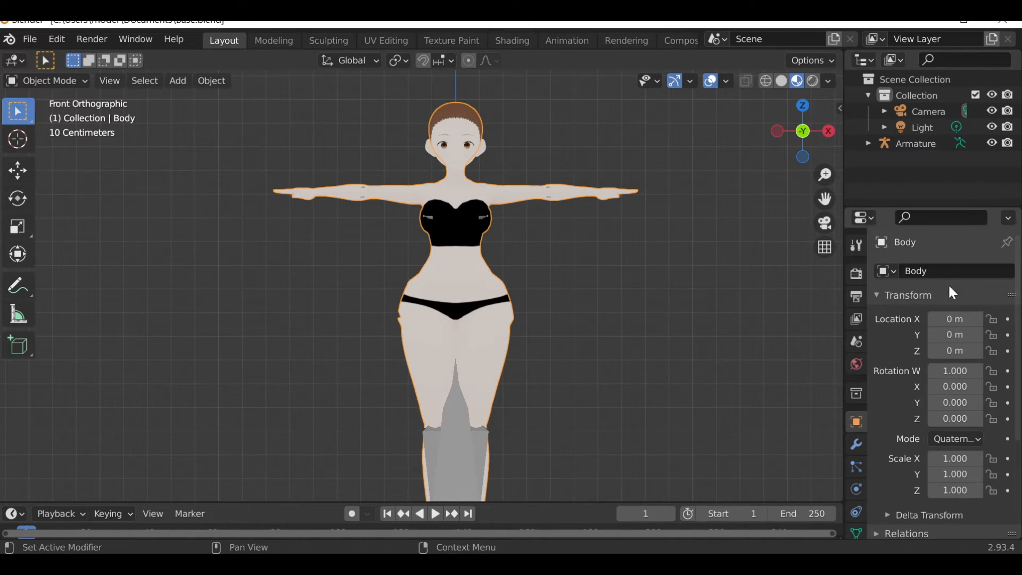
left_click(993, 143)
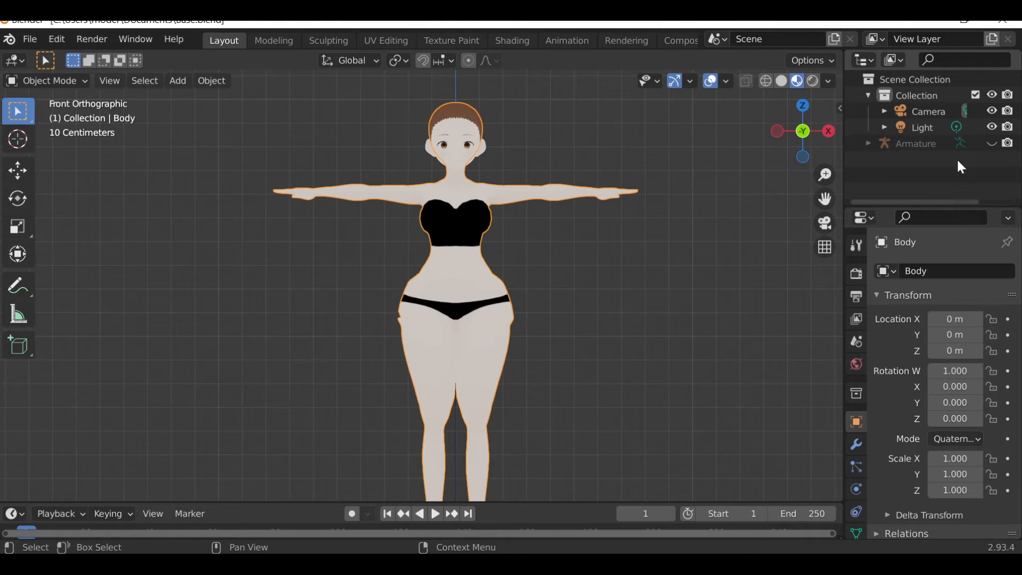
Step: Examine the body surface around the hip and the crease where the buttock meets the upper thigh at close range
left_click_drag(823, 202, 780, 237)
scroll(758, 218, "up", 3)
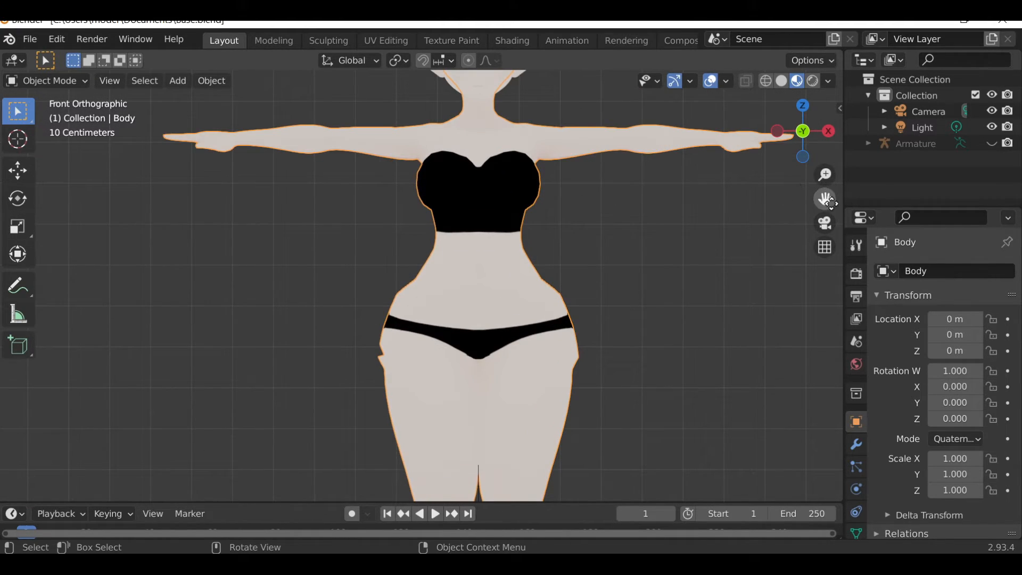
left_click_drag(825, 199, 744, 281)
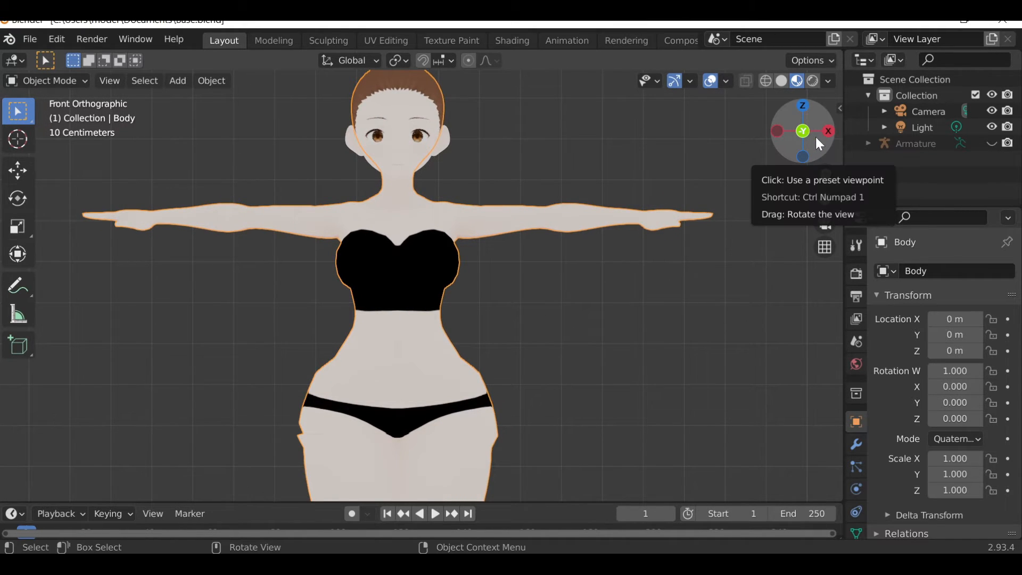
left_click_drag(820, 139, 597, 160)
left_click_drag(825, 198, 775, 300)
scroll(600, 343, "up", 10)
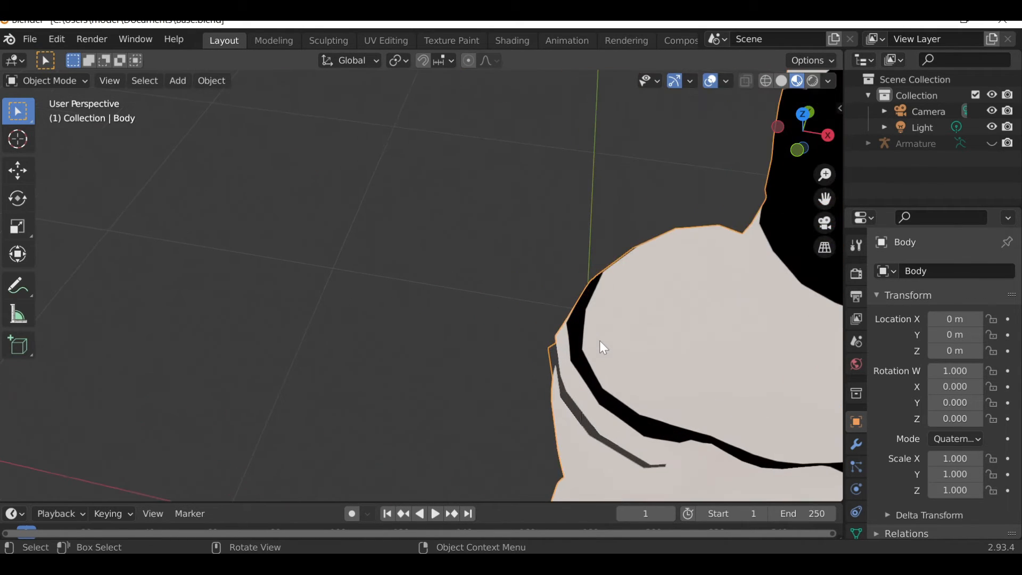
scroll(598, 346, "up", 4)
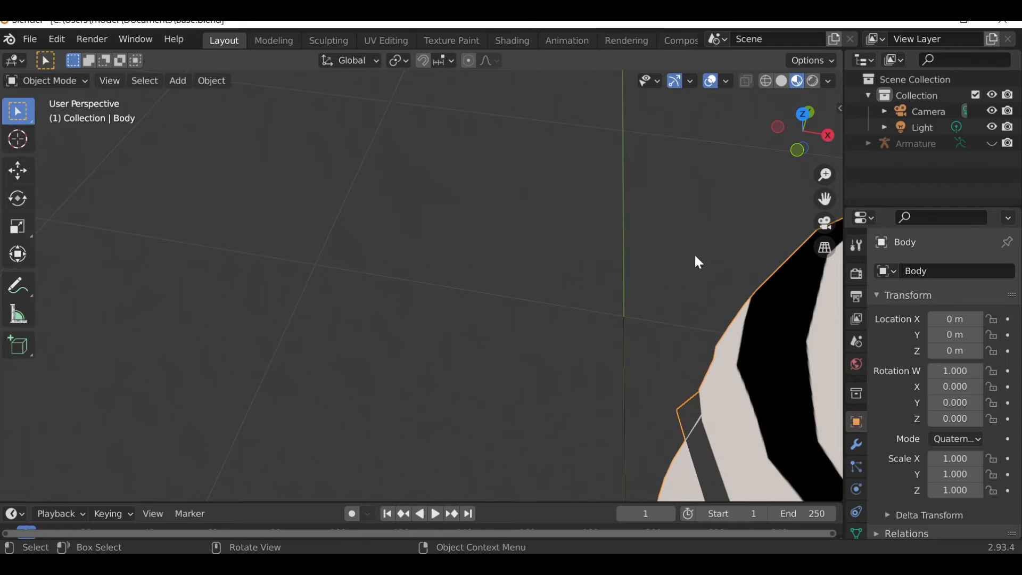
left_click_drag(823, 197, 595, 5)
left_click_drag(812, 127, 810, 130)
left_click_drag(824, 195, 672, 36)
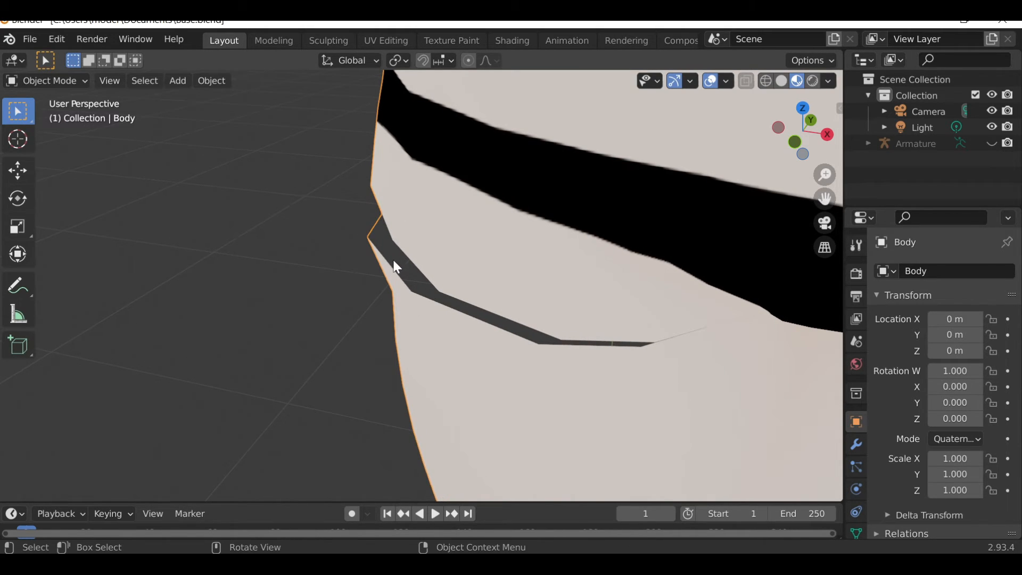
left_click(428, 286)
left_click(614, 358)
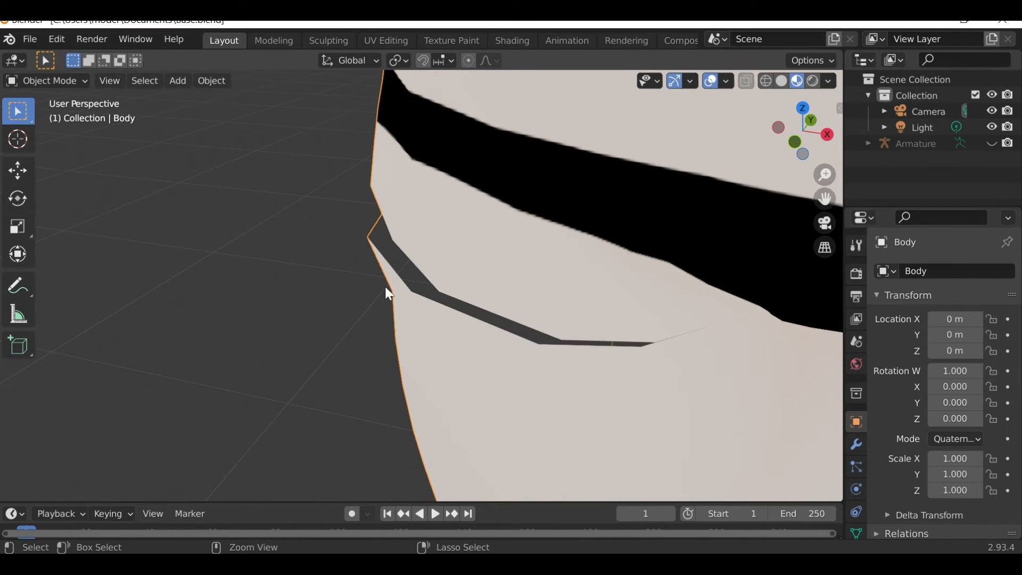
left_click(403, 254)
left_click(403, 254, "ctrl")
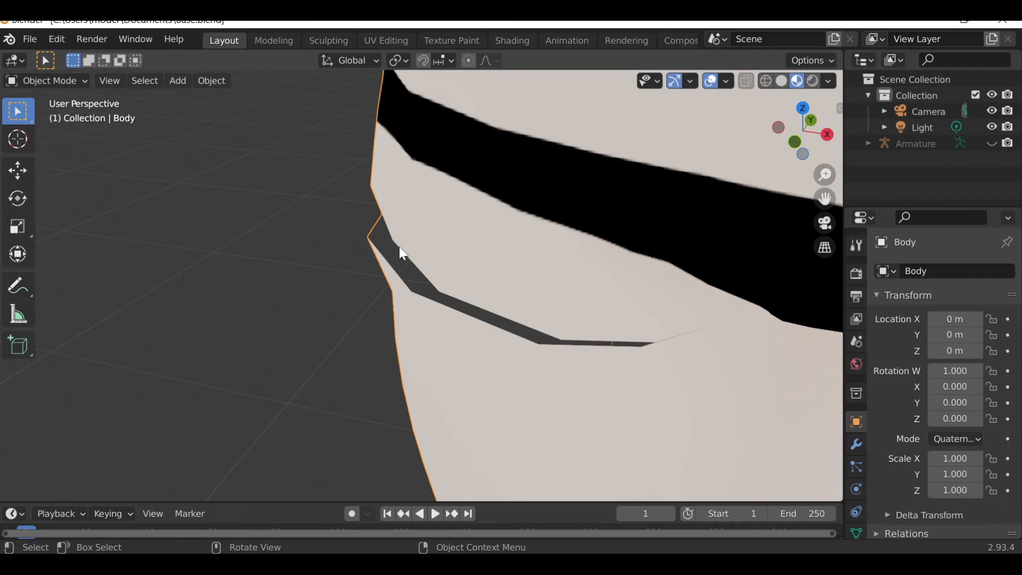
left_click(403, 255, "ctrl")
Step: Put the body in Edit Mode with Solid shading and inspect the mesh gap below the buttock from several angles
left_click(43, 81)
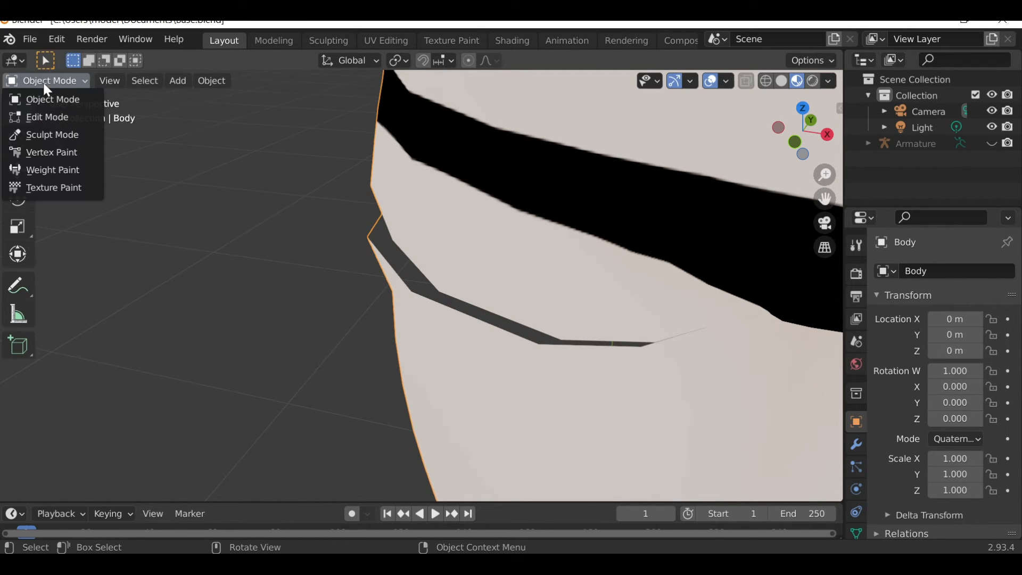
left_click(52, 116)
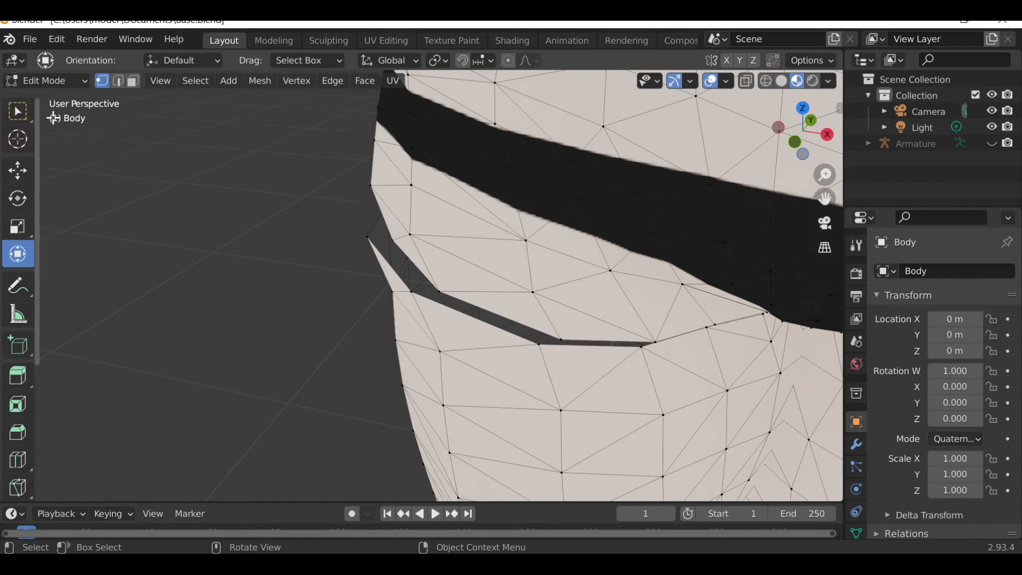
left_click(782, 80)
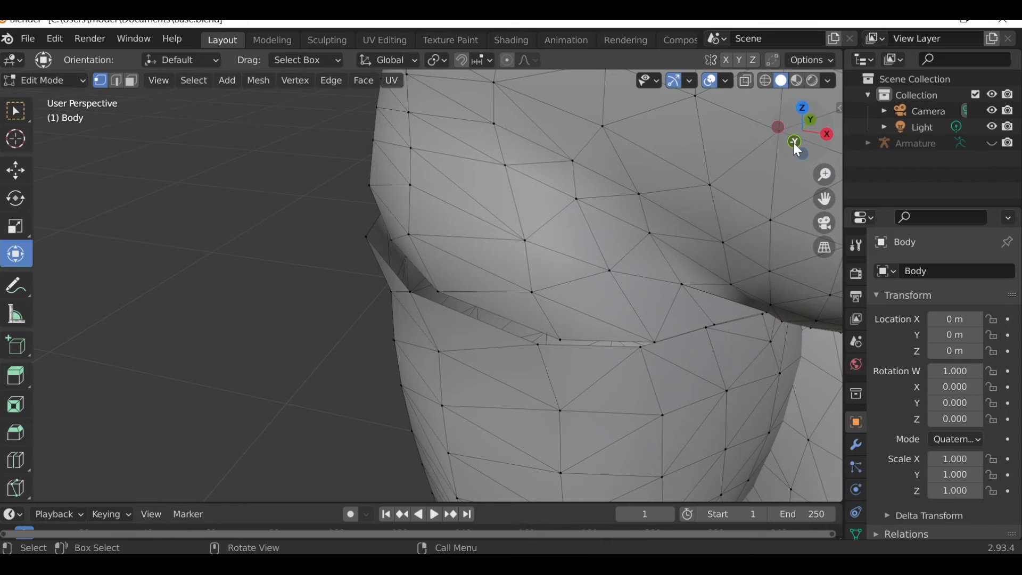
left_click_drag(788, 152, 713, 129)
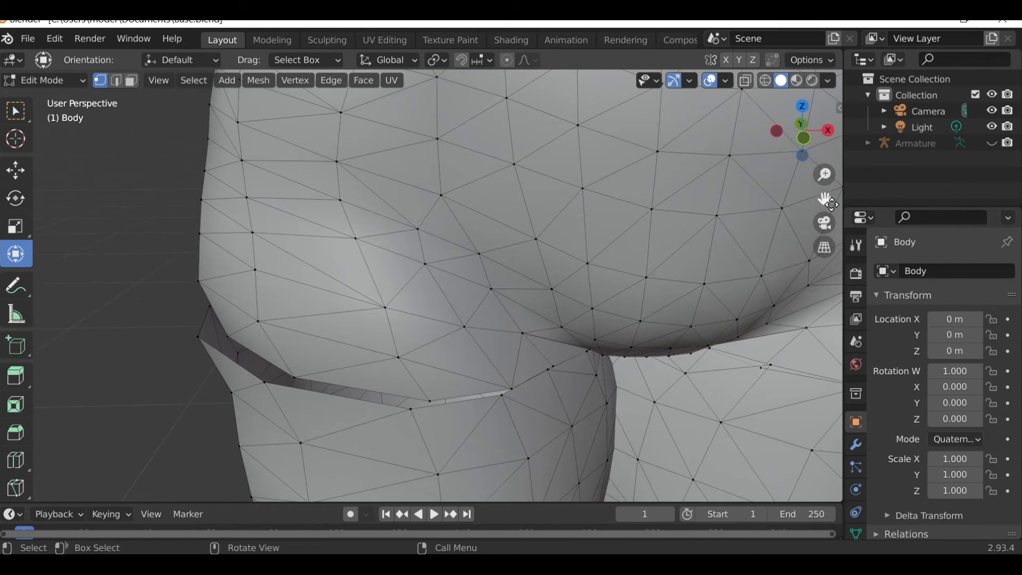
left_click_drag(826, 200, 1021, 202)
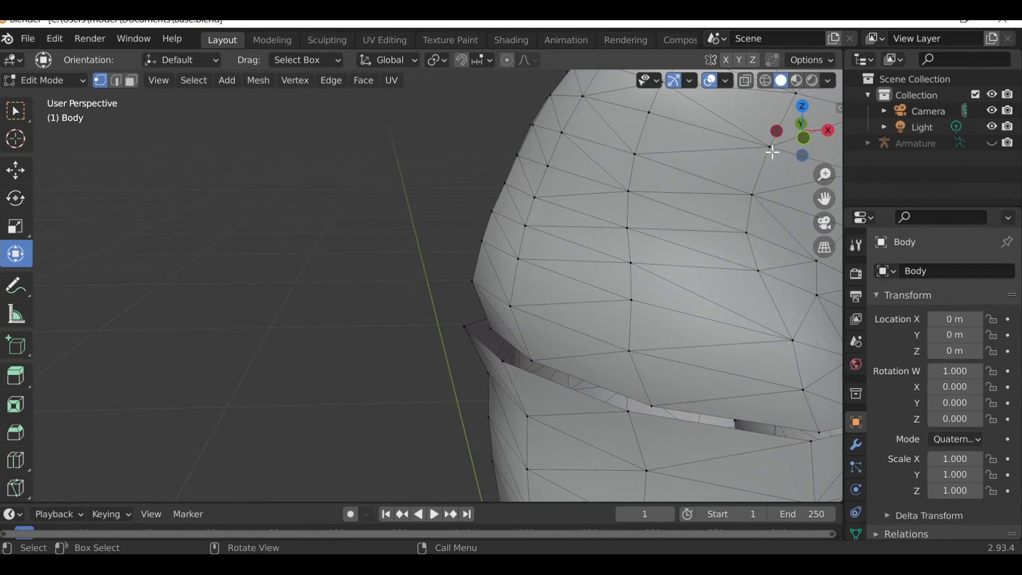
mouse_move(790, 145)
left_mouse_down()
mouse_move(826, 148)
mouse_move(788, 147)
left_mouse_up()
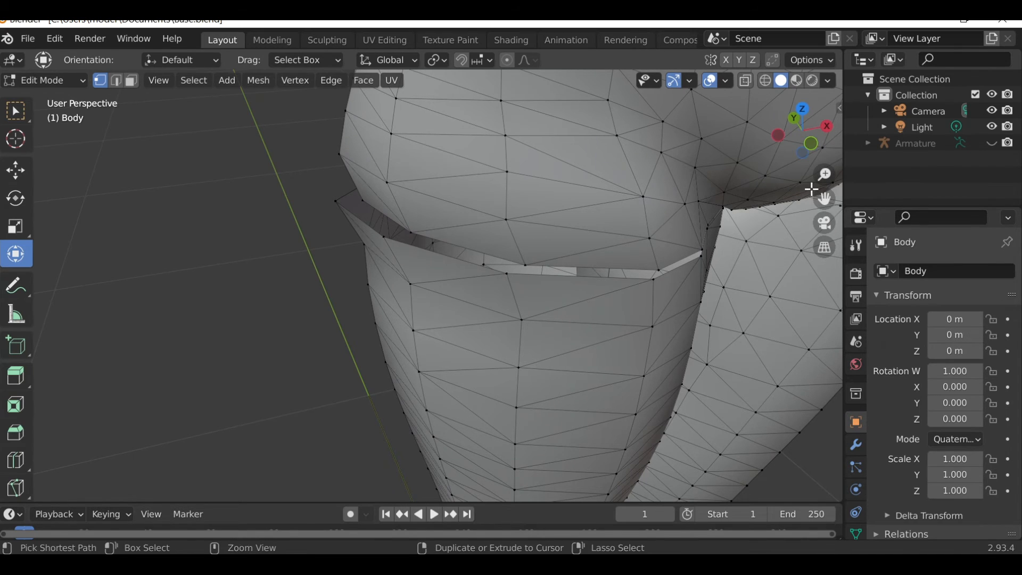
Step: Return to the front orthographic view and frame the body mesh from the head to below the knees
left_click(812, 142)
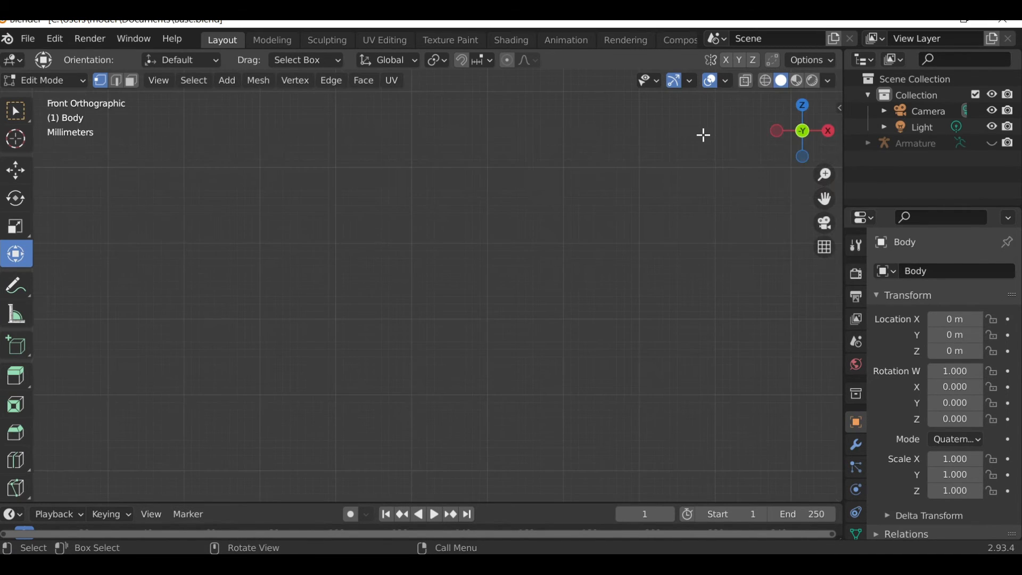
scroll(706, 144, "down", 3)
scroll(706, 144, "down", 5)
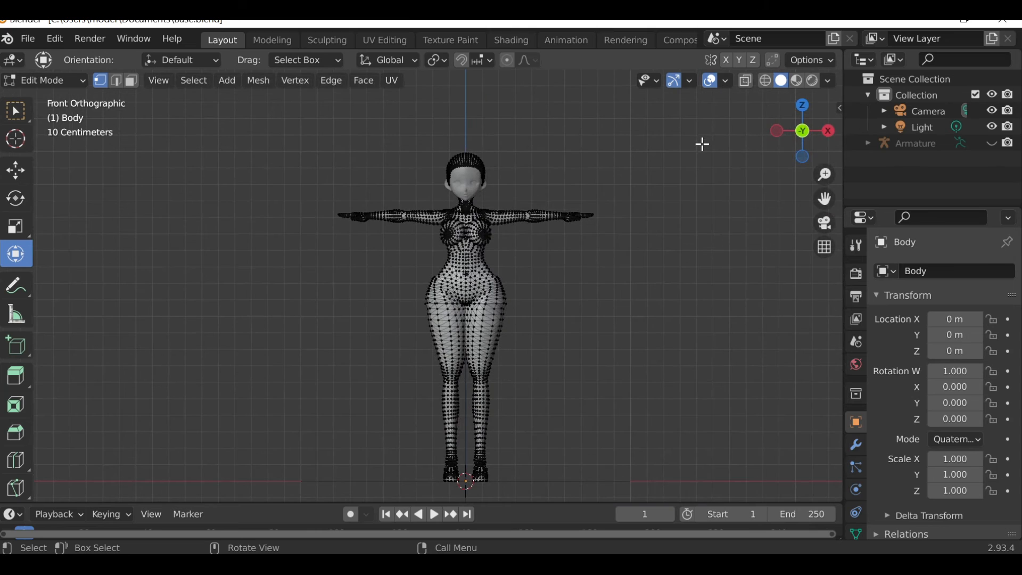
scroll(704, 144, "up", 2)
scroll(703, 144, "down", 1)
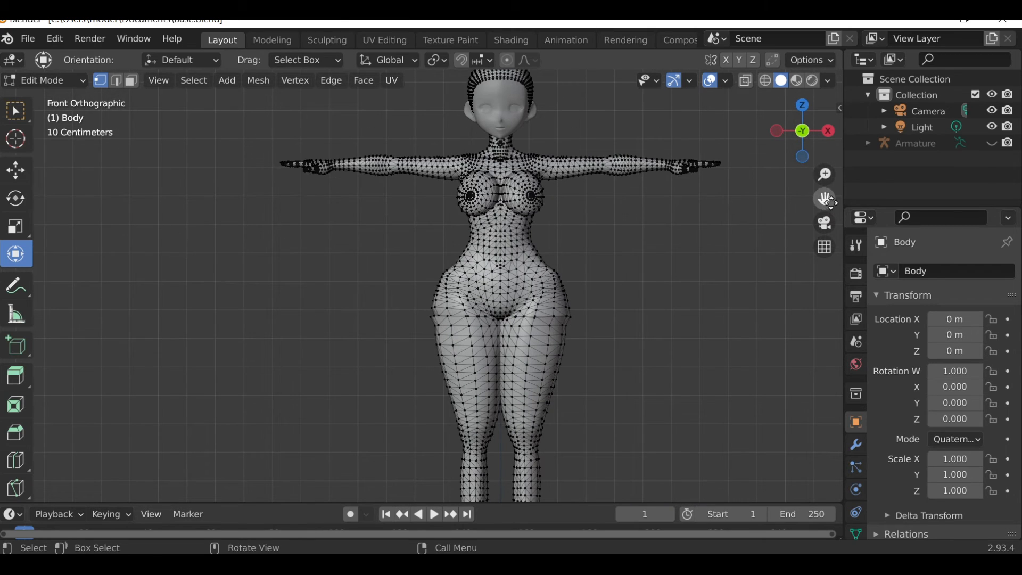
left_click_drag(826, 199, 794, 208)
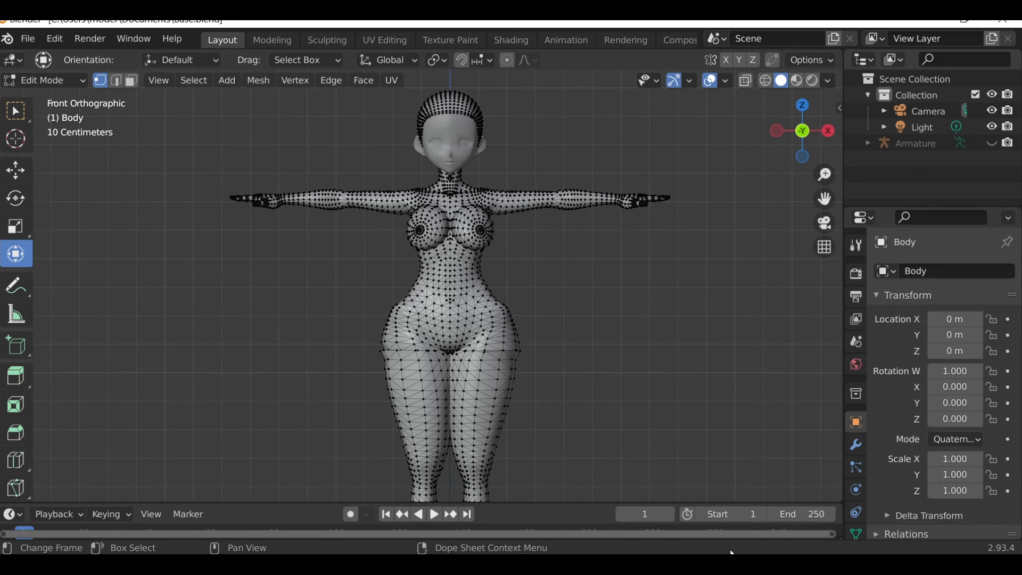
Step: Check the body in Material Preview shading from different angles, and restore the front orthographic view with Solid shading
left_click(798, 78)
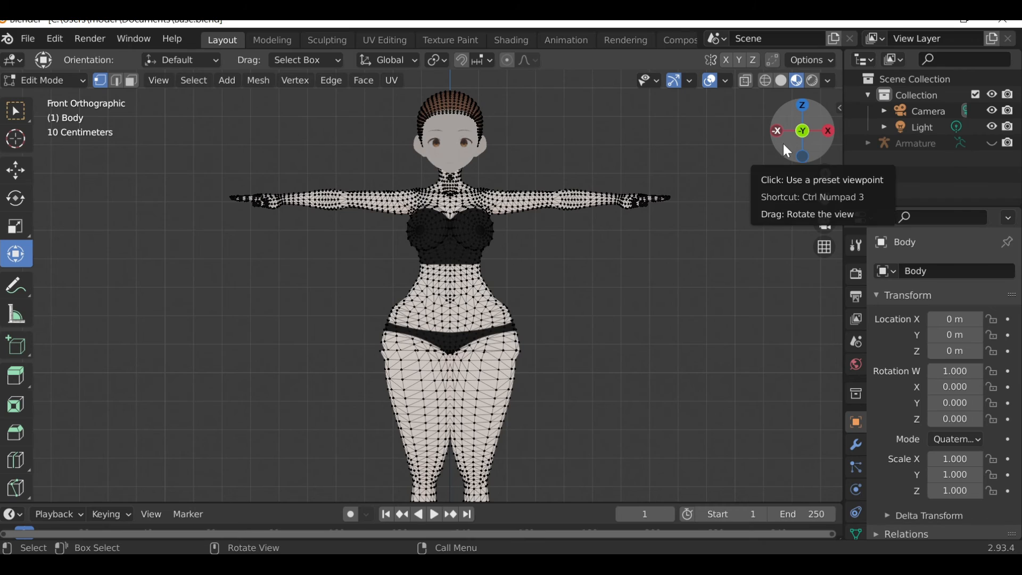
left_click_drag(782, 142, 299, 160)
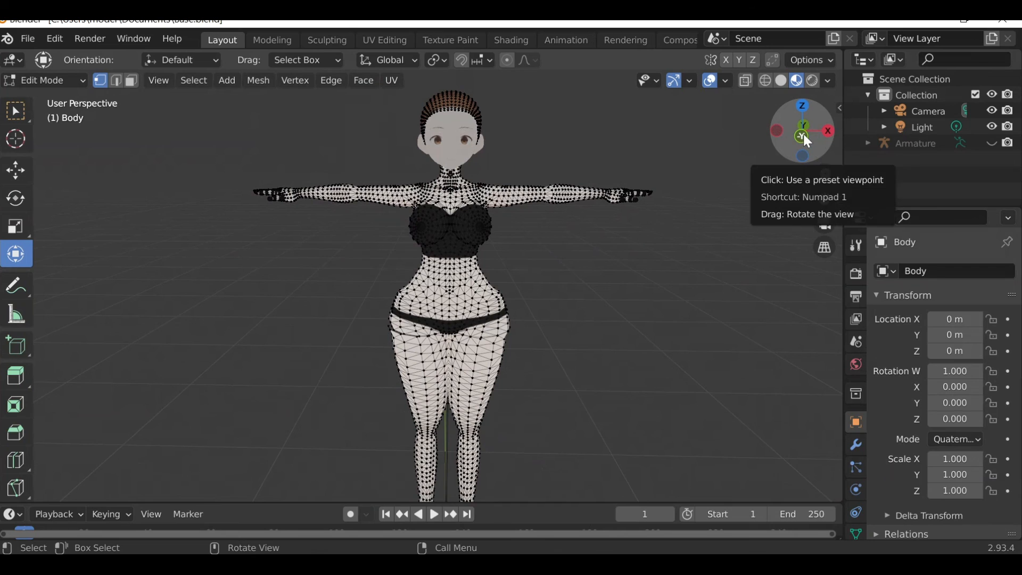
left_click(803, 133)
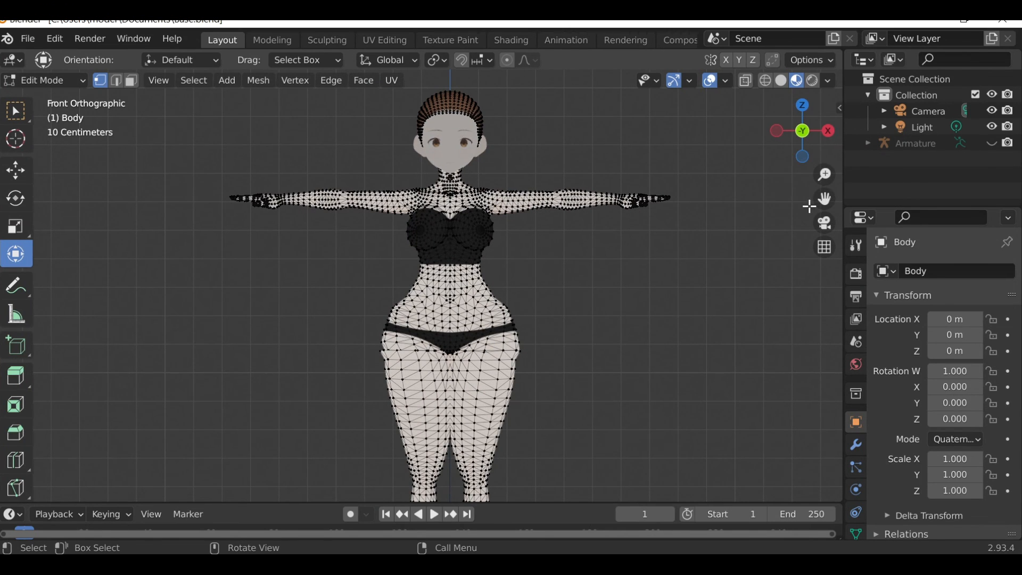
left_click(781, 80)
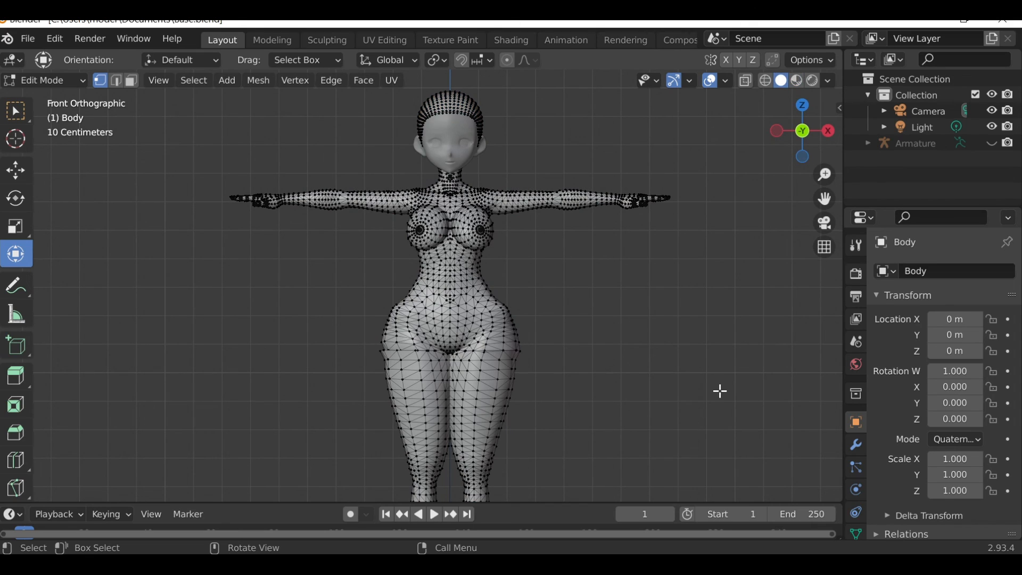